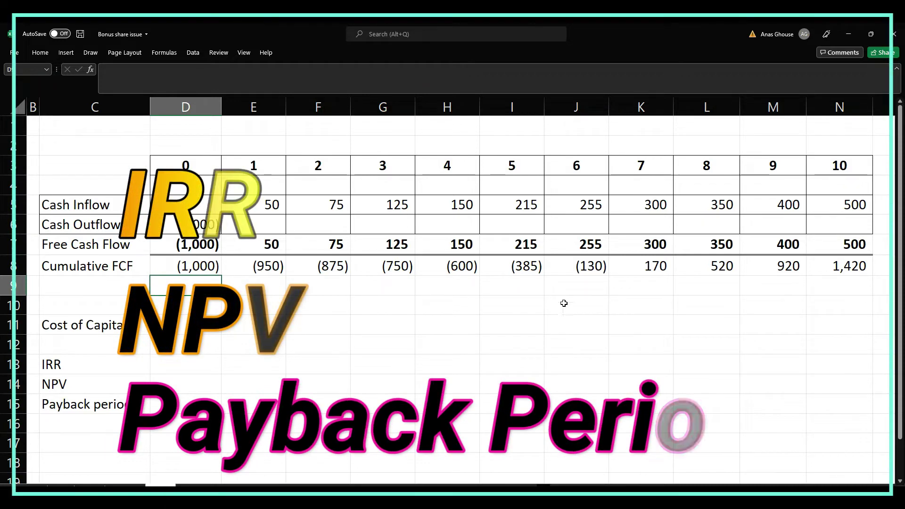
Enter a cost of capital of 9% in cell D11
{"action": "left_click", "coordinate": [62, 386]}
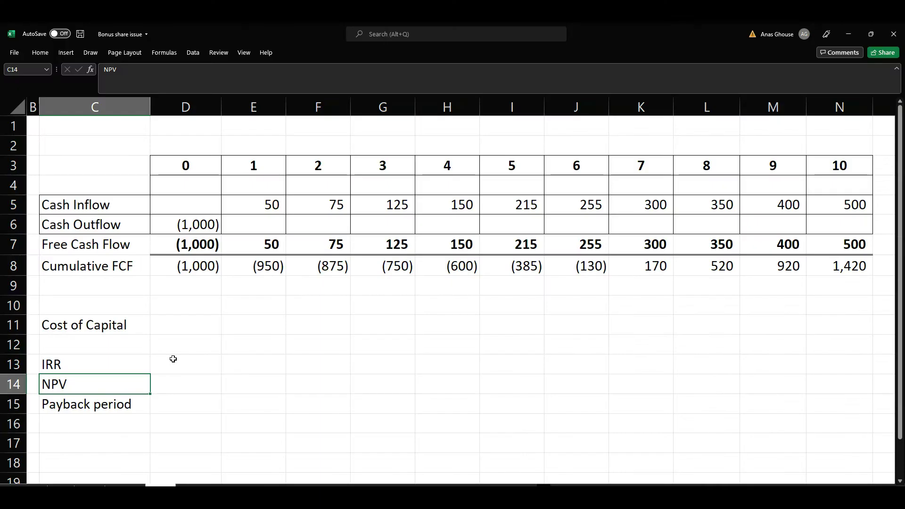
{"action": "left_click", "coordinate": [166, 368]}
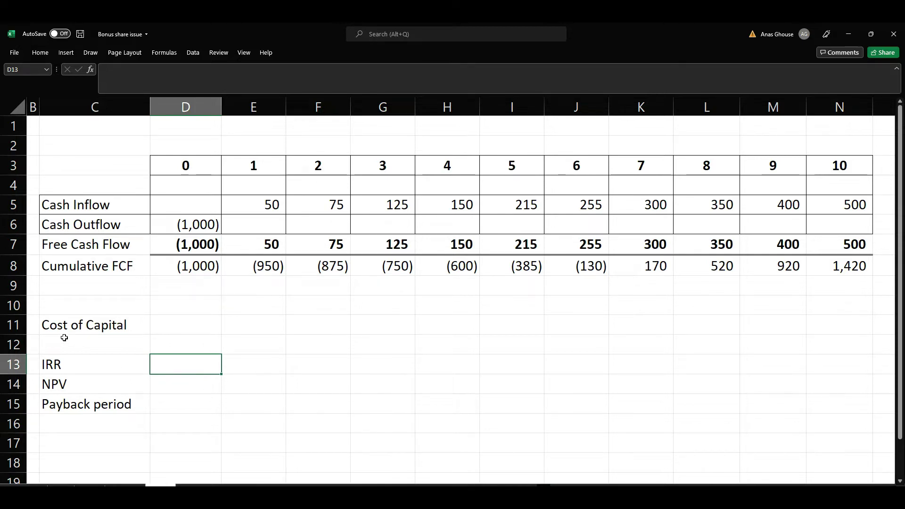
{"action": "left_click", "coordinate": [191, 330]}
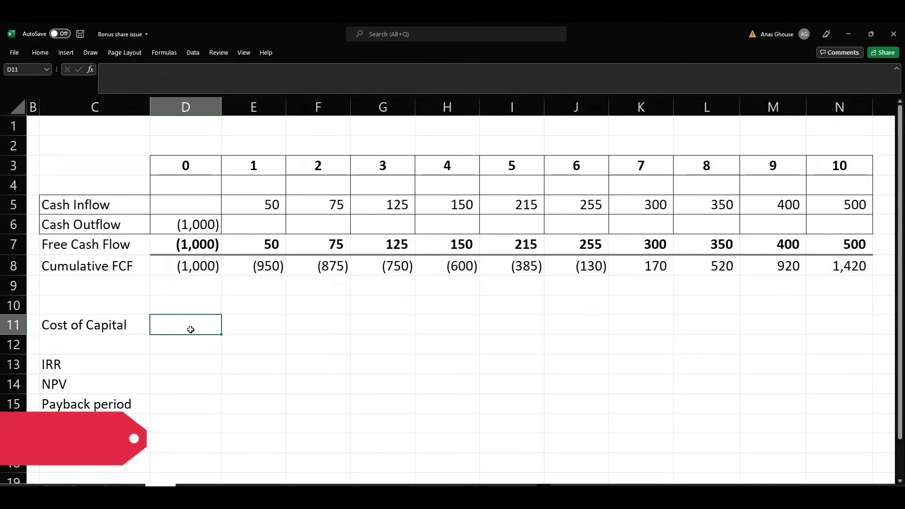
{"action": "type", "text": "9"}
{"action": "key", "text": "Return"}
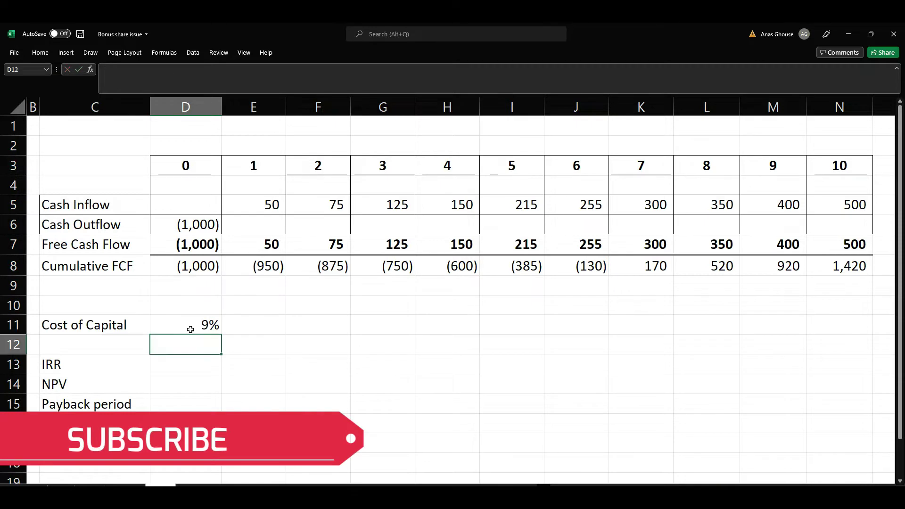
Calculate the IRR in cell D13 from the free cash flows of years 0 to 10 with =IRR(D7:N7)
{"action": "left_click", "coordinate": [184, 363]}
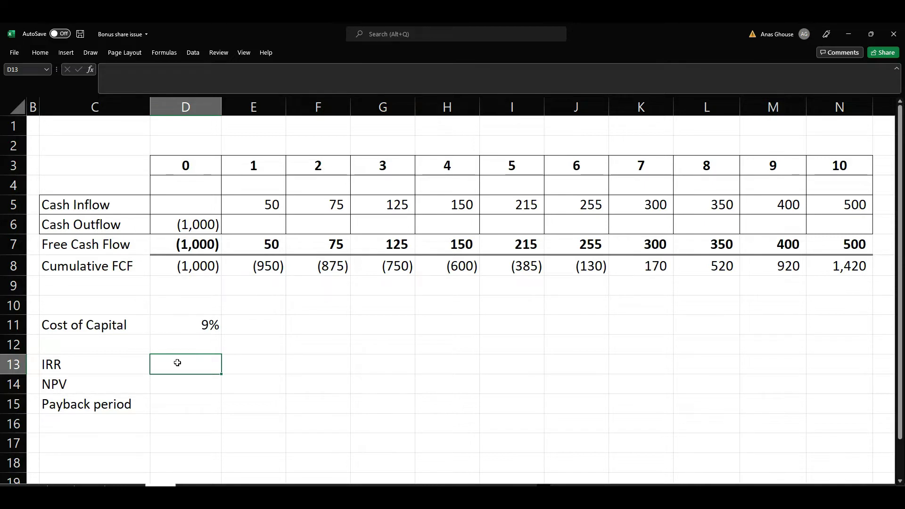
{"action": "type", "text": "=ir"}
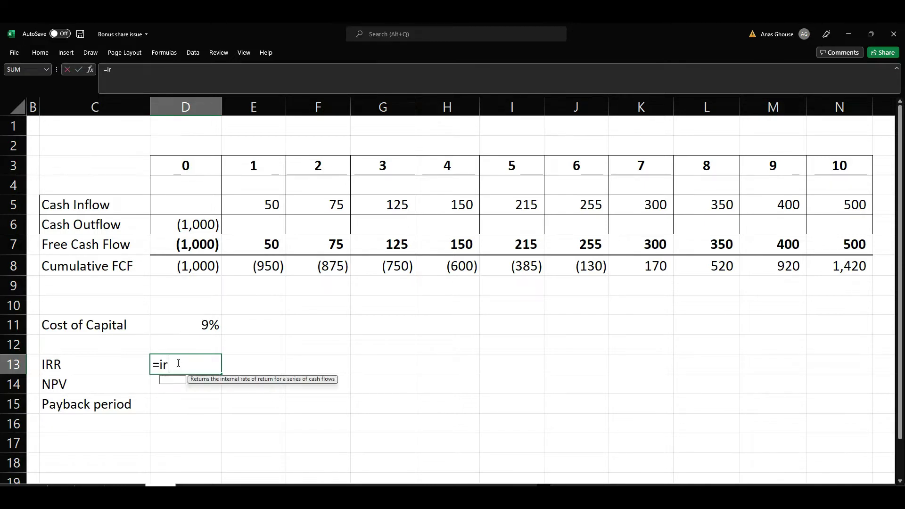
{"action": "type", "text": "r("}
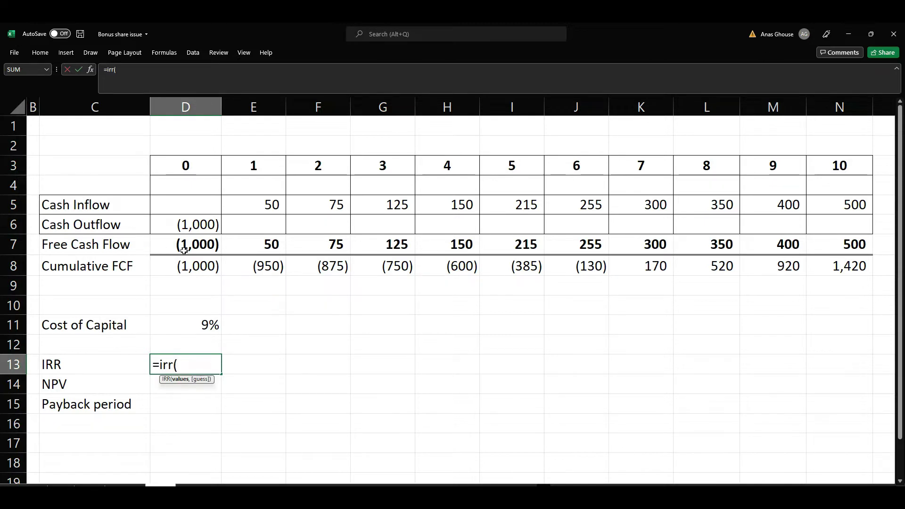
{"action": "left_click_drag", "start_coordinate": [182, 248], "coordinate": [843, 242]}
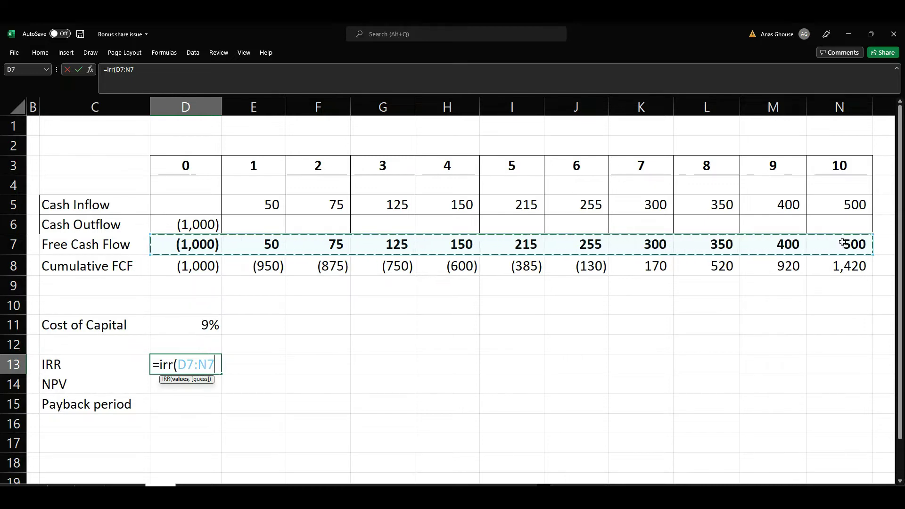
{"action": "type", "text": ")"}
{"action": "key", "text": "Return"}
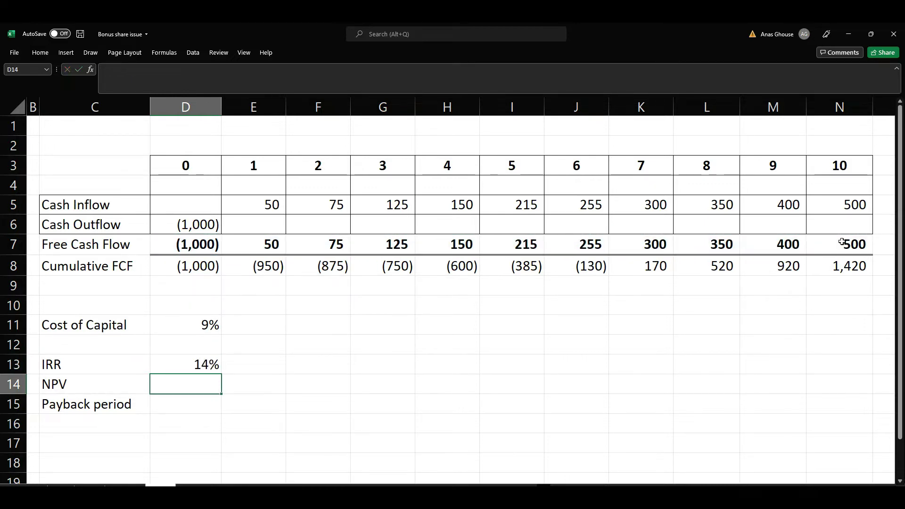
{"action": "left_click", "coordinate": [192, 365]}
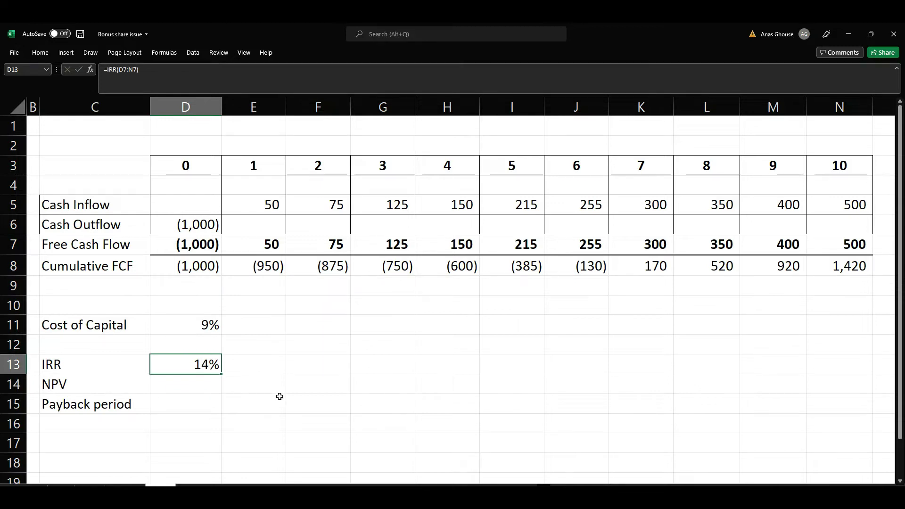
Calculate the NPV in cell D14 with =NPV(D11,E7:N7)+D7, adding the year 0 cash flow outside the function
{"action": "left_click", "coordinate": [203, 387]}
{"action": "type", "text": "=NPV"}
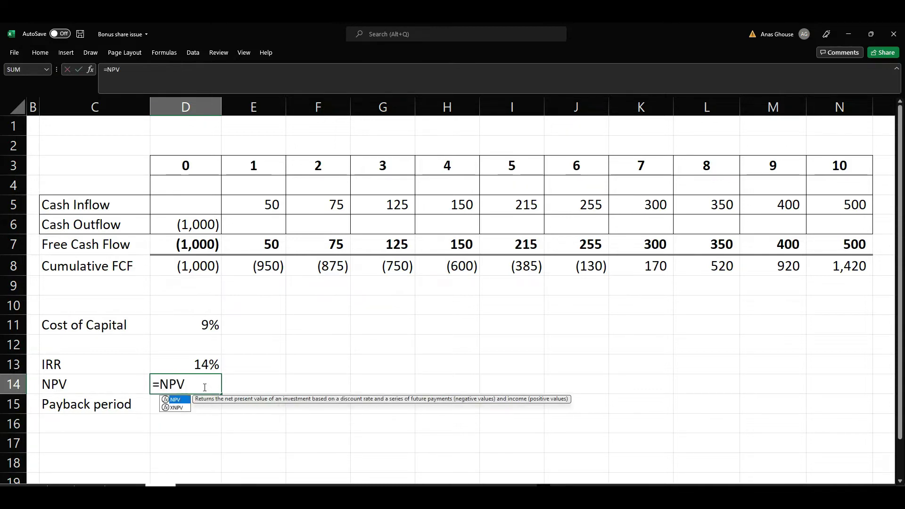
{"action": "type", "text": "("}
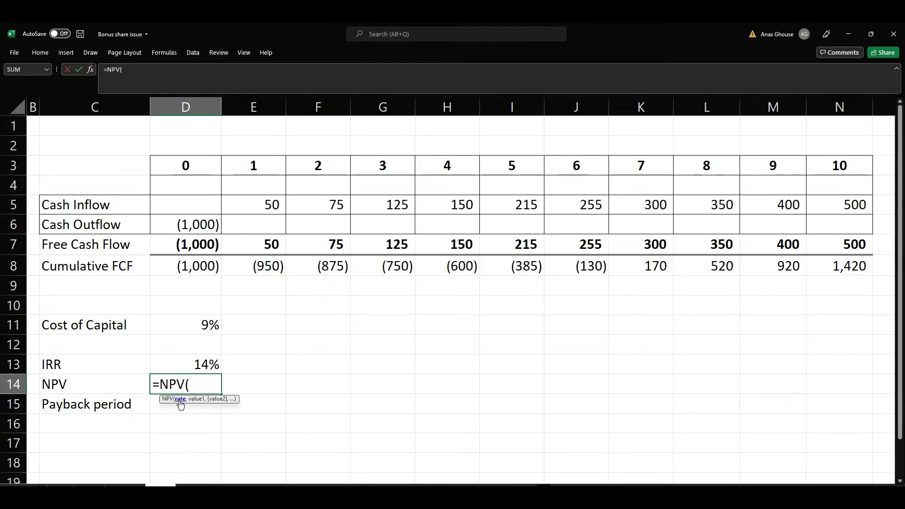
{"action": "left_click", "coordinate": [210, 324]}
{"action": "type", "text": ","}
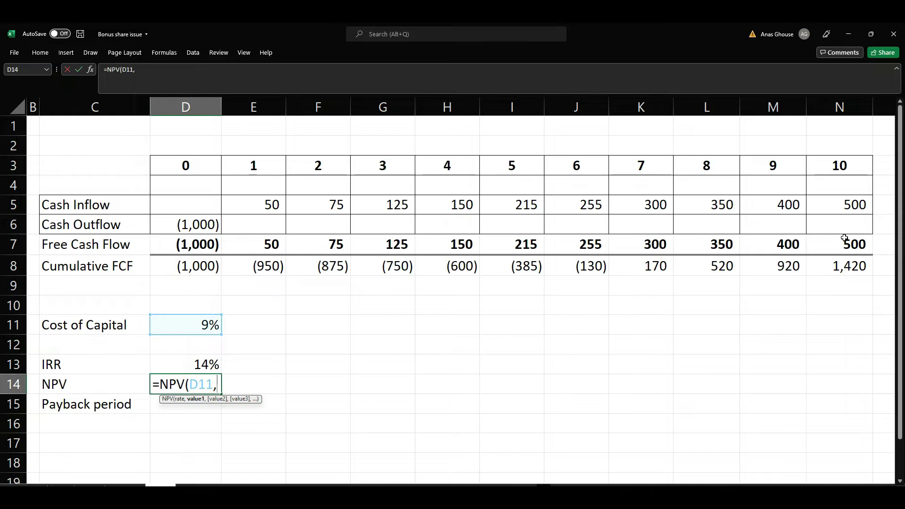
{"action": "left_click_drag", "start_coordinate": [264, 245], "coordinate": [825, 246]}
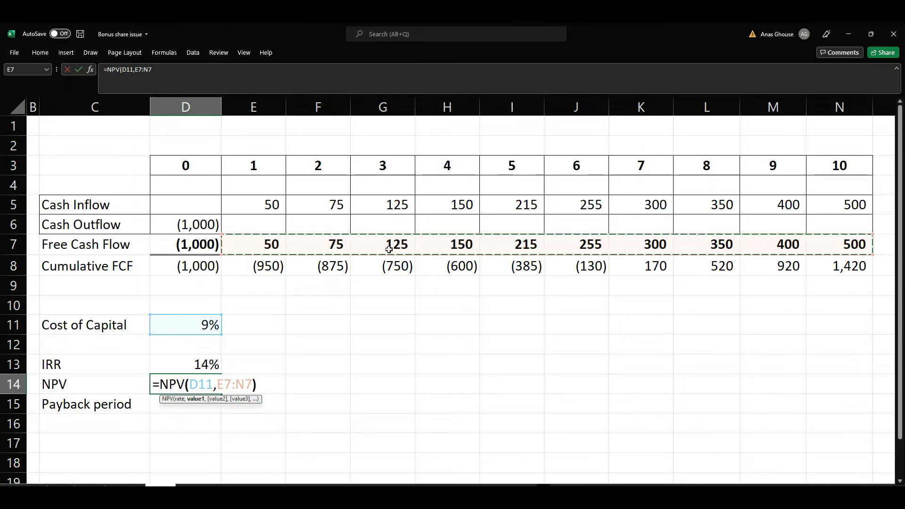
{"action": "type", "text": ")+"}
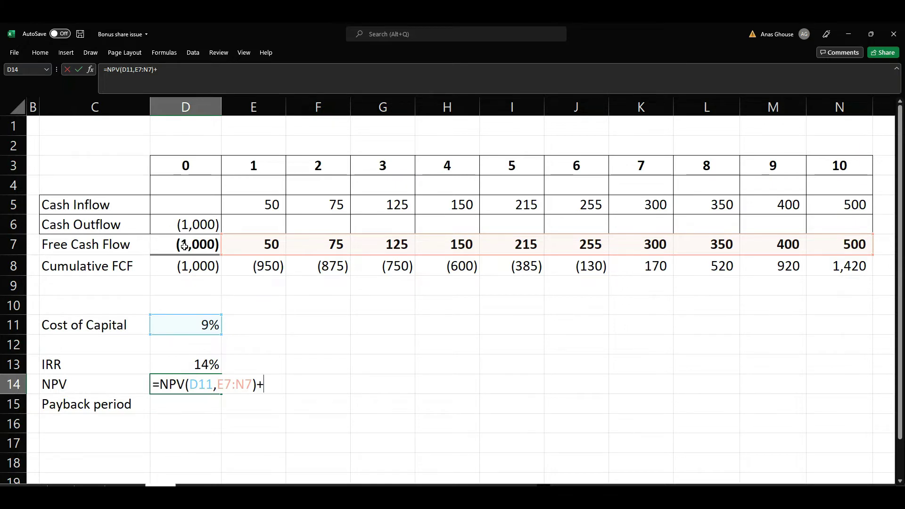
{"action": "left_click", "coordinate": [185, 246]}
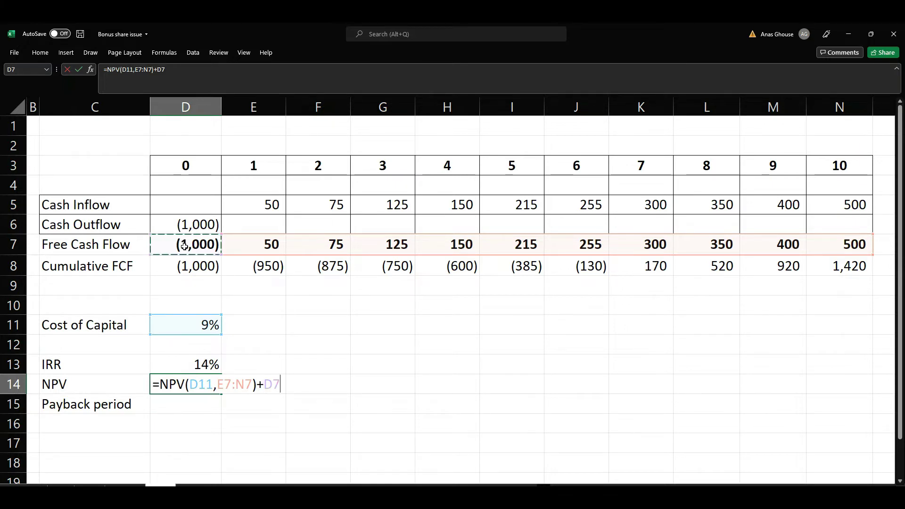
{"action": "key", "text": "Return"}
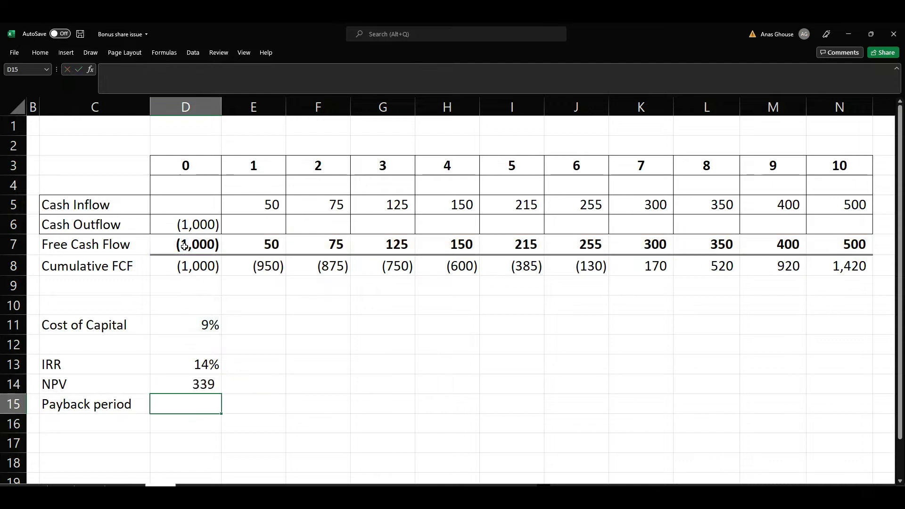
{"action": "left_click", "coordinate": [192, 384]}
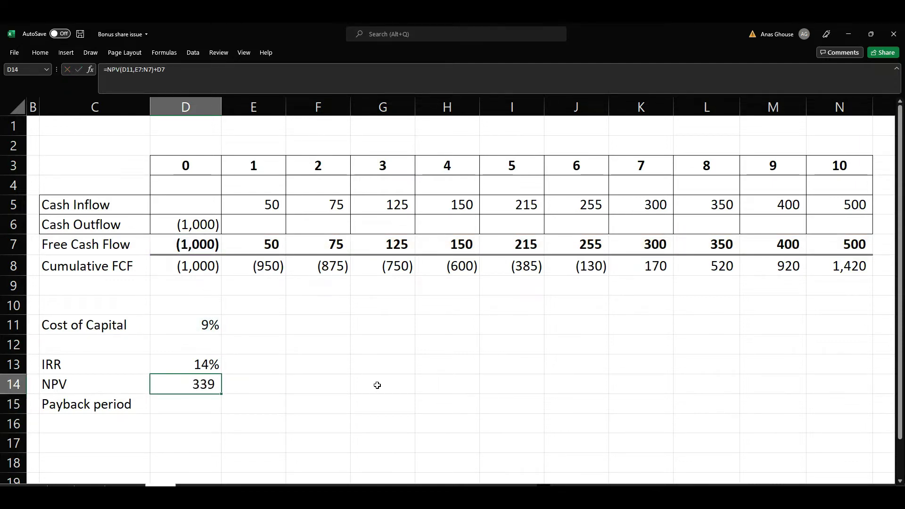
Examine the year 6 and 7 headings and the Cumulative FCF formulas in cells D8 and E8
{"action": "left_click", "coordinate": [187, 405]}
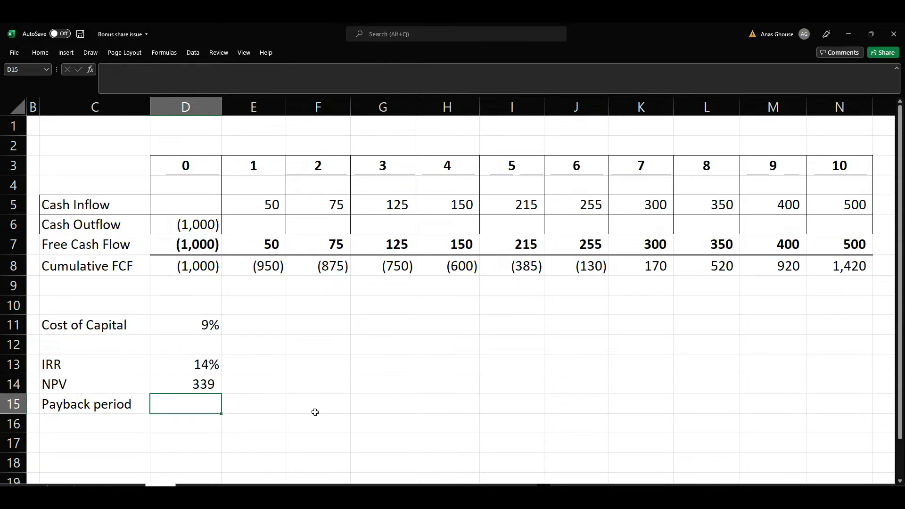
{"action": "left_click", "coordinate": [197, 424]}
{"action": "left_click", "coordinate": [198, 407]}
{"action": "left_click", "coordinate": [195, 426]}
{"action": "left_click", "coordinate": [202, 408]}
{"action": "left_click", "coordinate": [585, 167]}
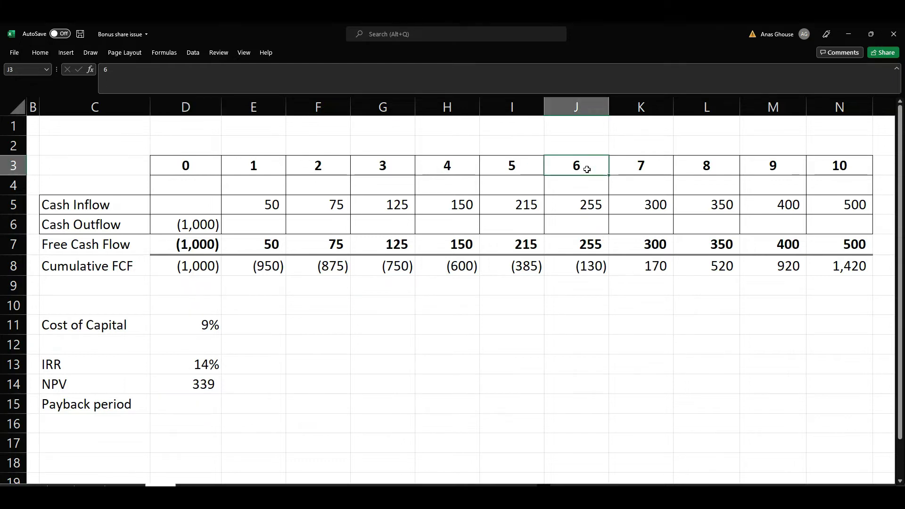
{"action": "left_click_drag", "start_coordinate": [609, 167], "coordinate": [628, 169]}
{"action": "left_click", "coordinate": [628, 170]}
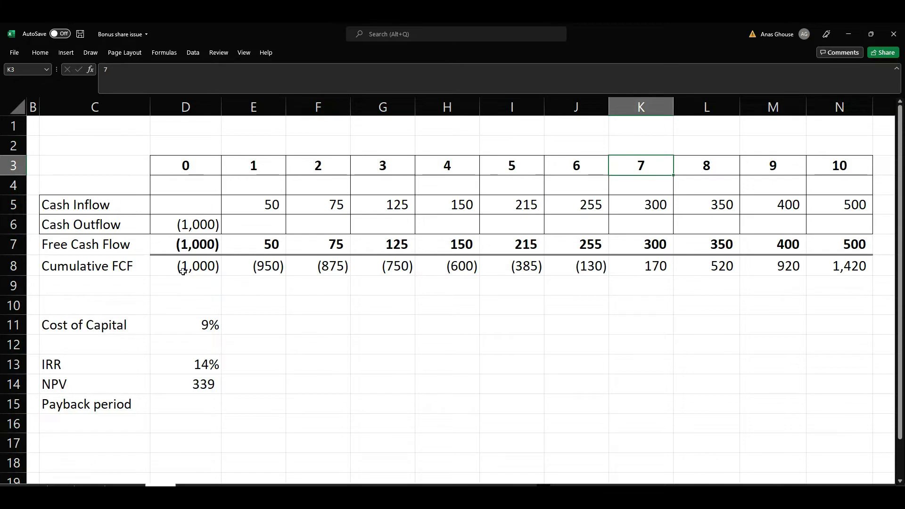
{"action": "left_click", "coordinate": [183, 271]}
{"action": "type", "text": "=D7"}
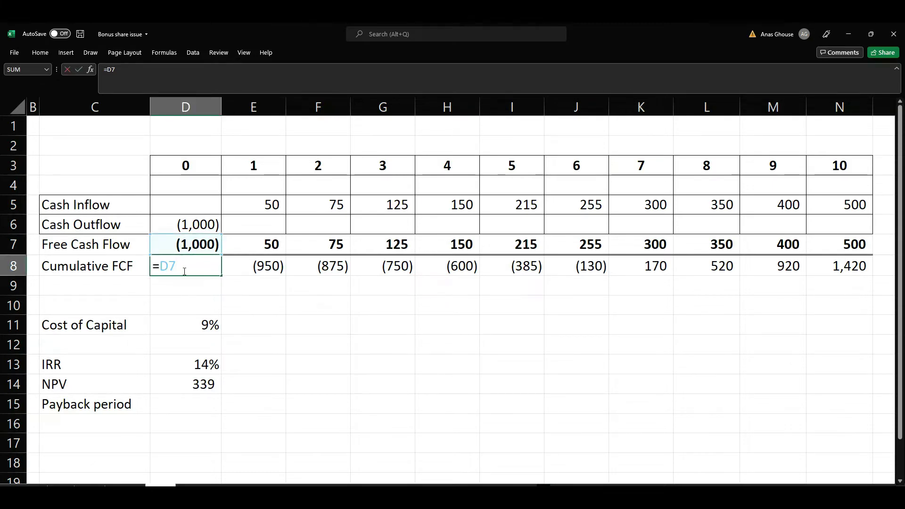
{"action": "key", "text": "ctrl+Return"}
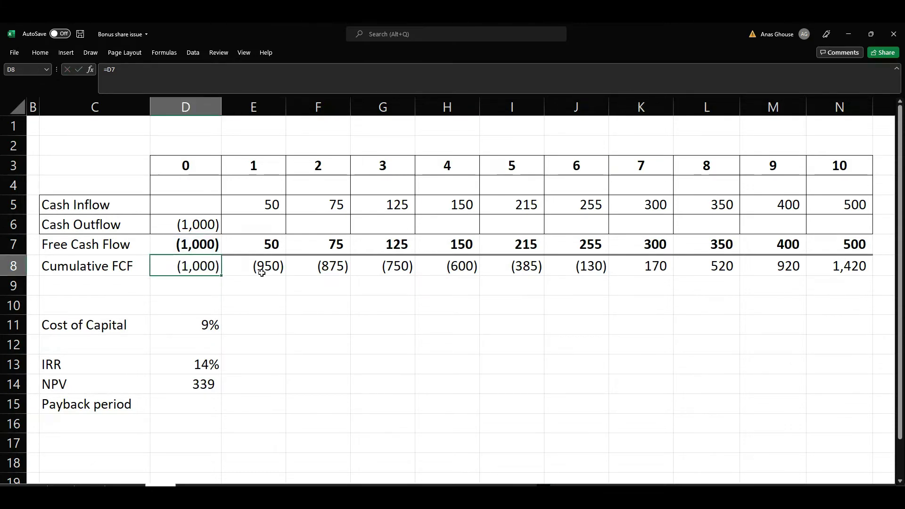
{"action": "double_click", "coordinate": [262, 266]}
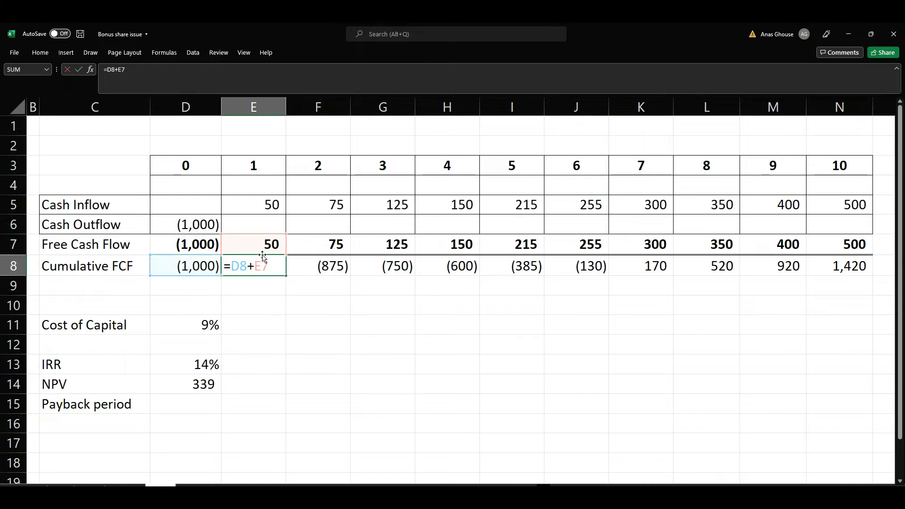
{"action": "key", "text": "ctrl+Return"}
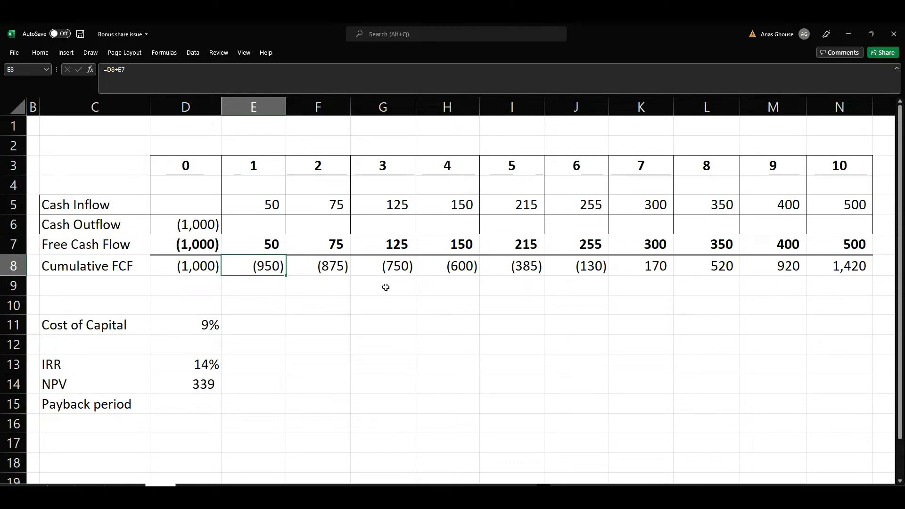
Calculate the payback period in cell D15 with =LOOKUP(0,D8:N8,D3:N3)+1, using the cumulative cash flows and year headings
{"action": "left_click", "coordinate": [164, 410]}
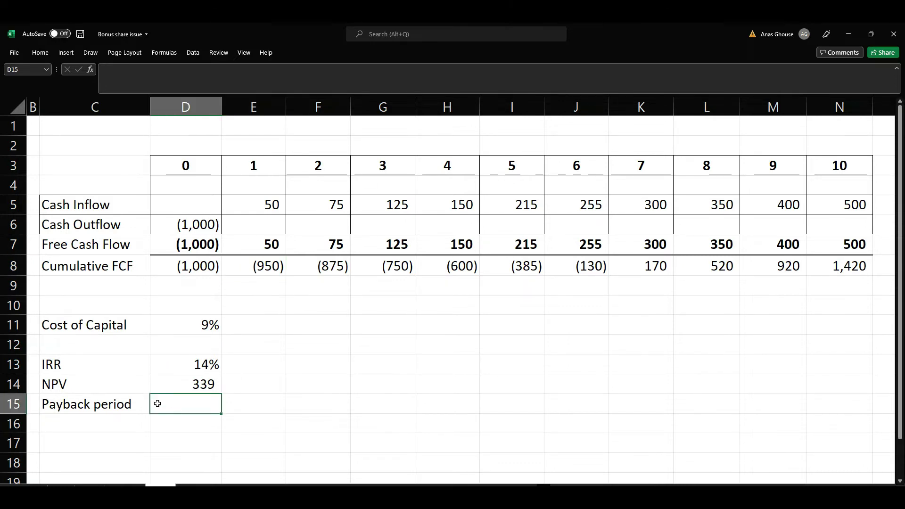
{"action": "type", "text": "=look"}
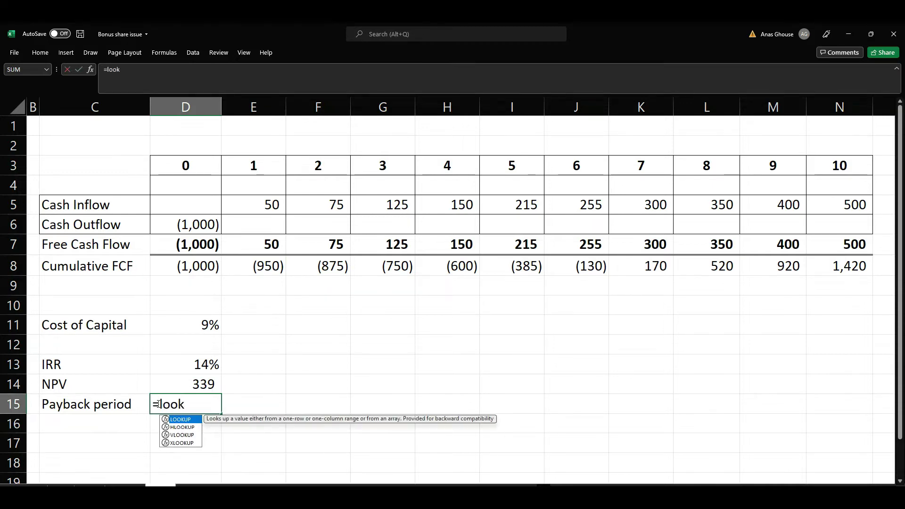
{"action": "type", "text": "up("}
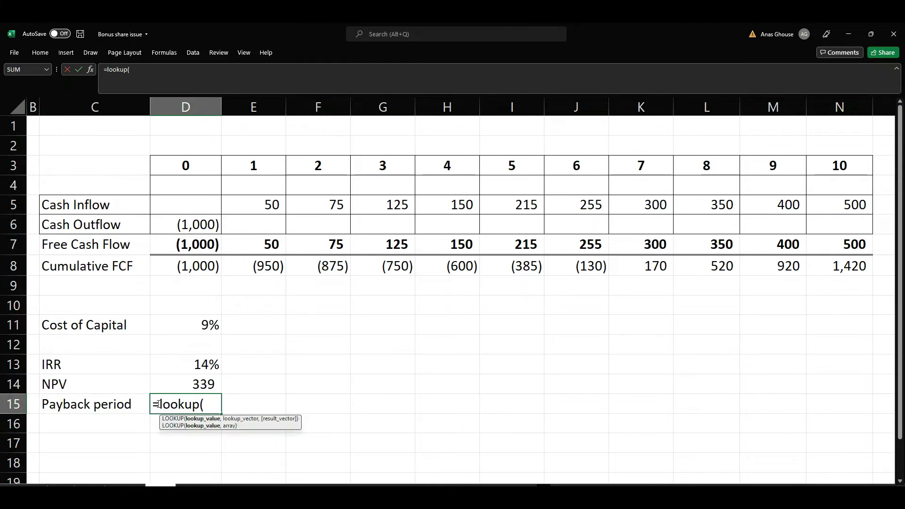
{"action": "type", "text": "0,"}
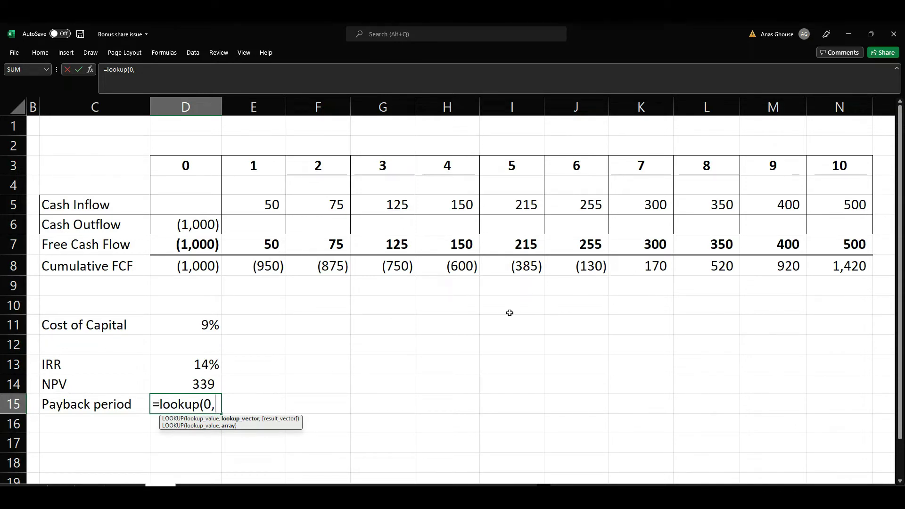
{"action": "left_click_drag", "start_coordinate": [185, 244], "coordinate": [292, 242]}
{"action": "left_click_drag", "start_coordinate": [189, 266], "coordinate": [826, 265]}
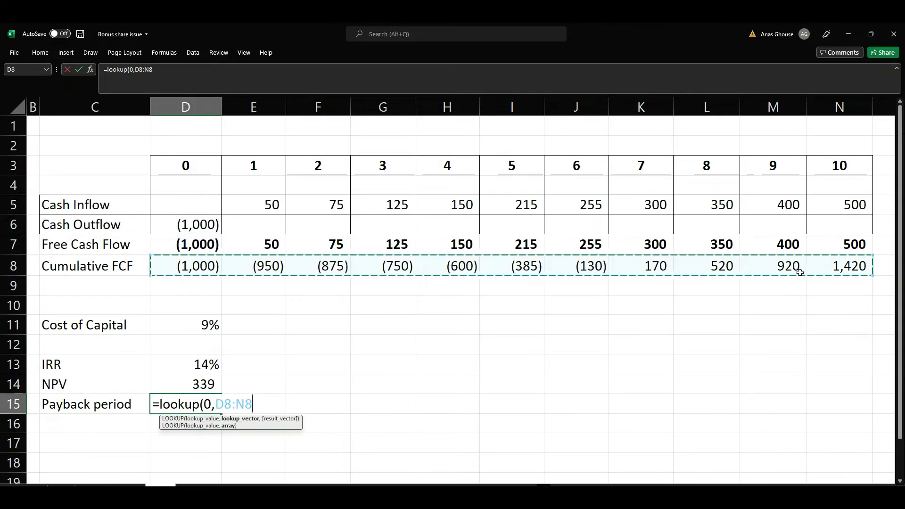
{"action": "type", "text": ","}
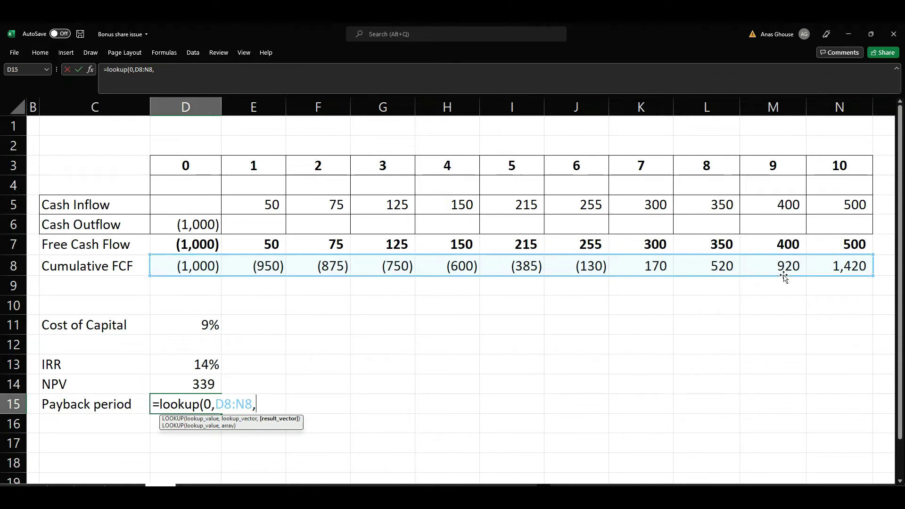
{"action": "left_click_drag", "start_coordinate": [178, 165], "coordinate": [802, 165]}
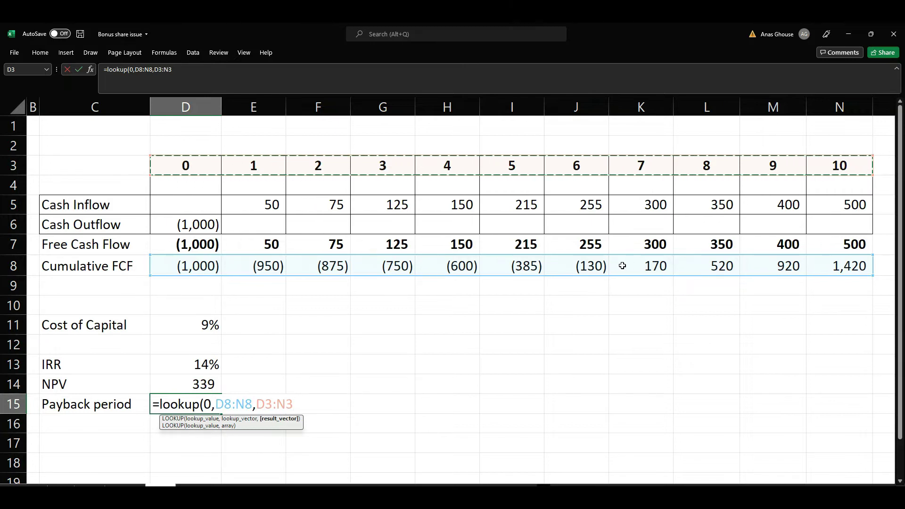
{"action": "type", "text": ")+1"}
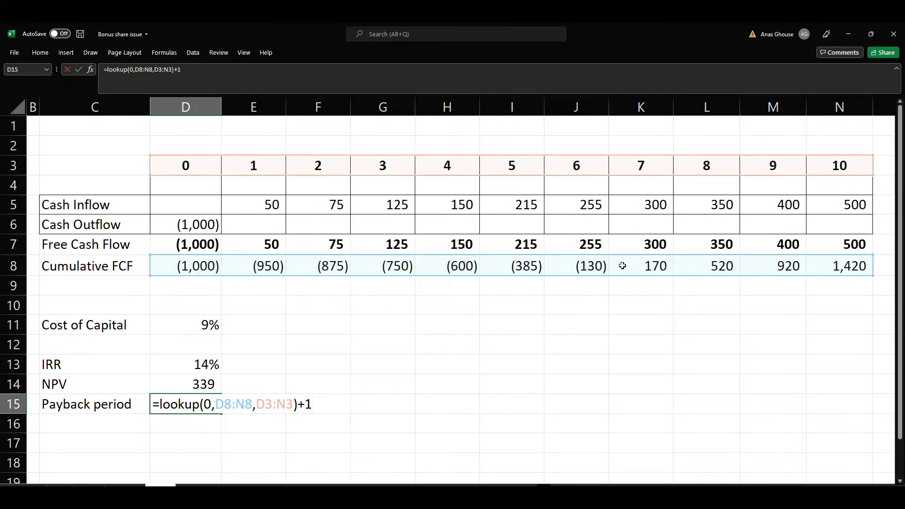
{"action": "key", "text": "Return"}
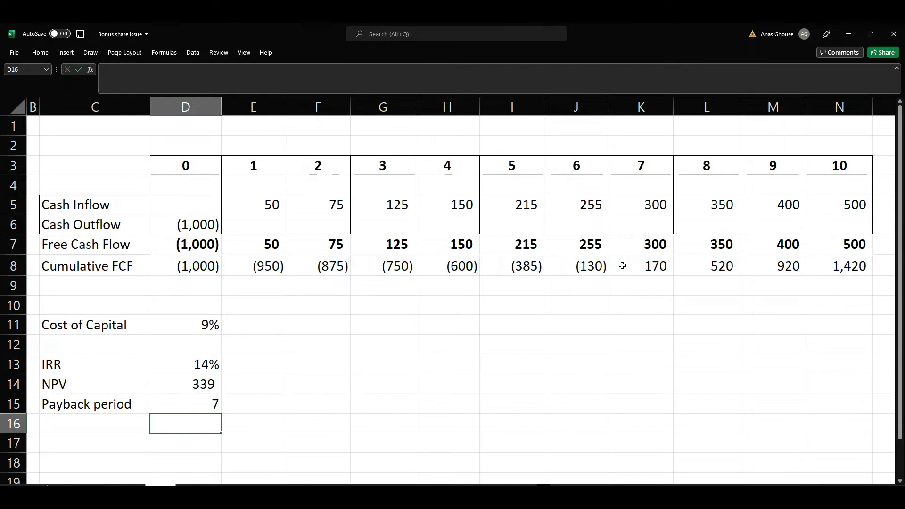
{"action": "left_click", "coordinate": [188, 404]}
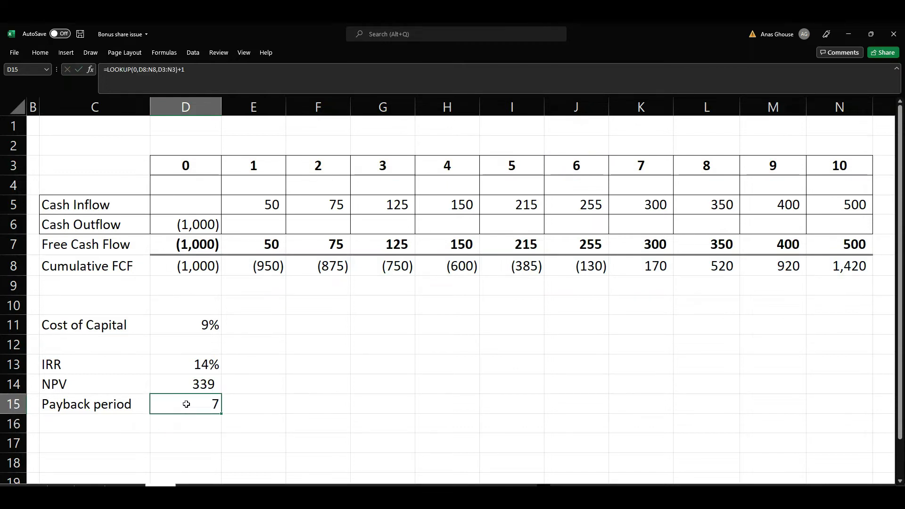
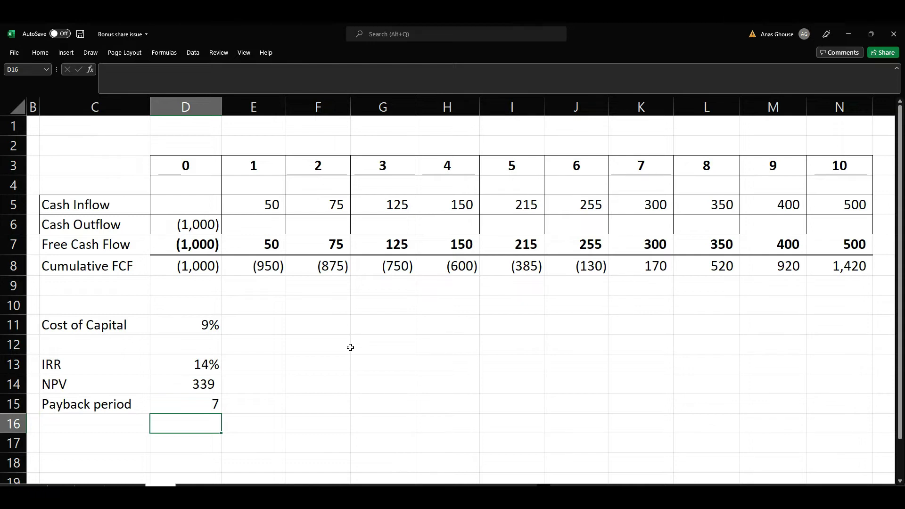
Start an IF formula in cell D16 with the test AND(D8<0,E8>0) on the cumulative cash flows of years 0 and 1
{"action": "type", "text": "=if(and("}
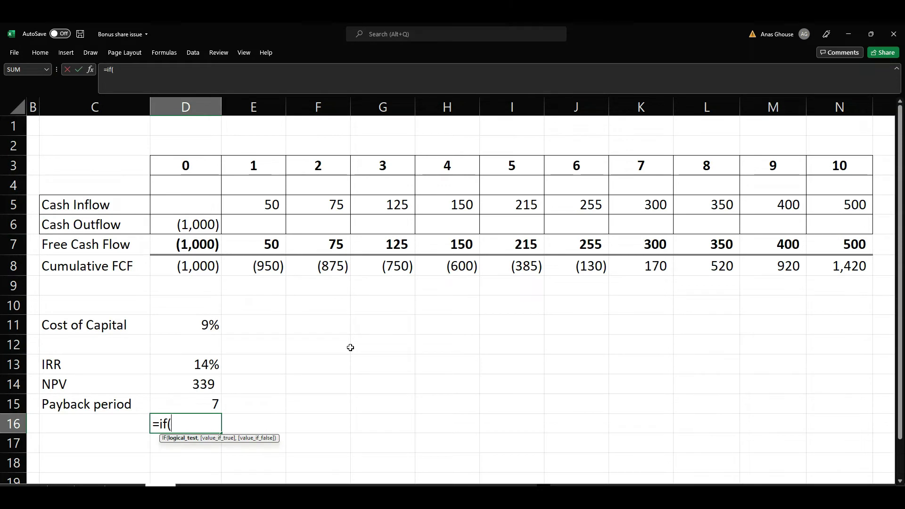
{"action": "left_click", "coordinate": [193, 268]}
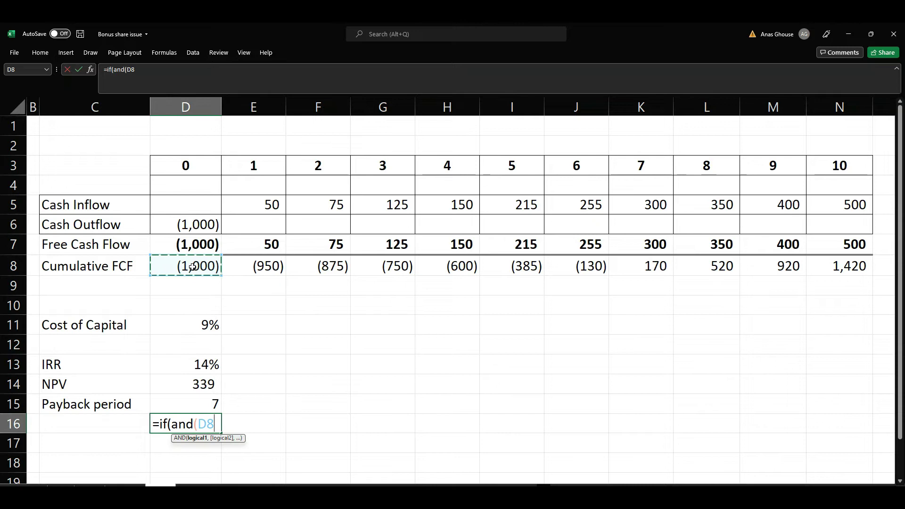
{"action": "type", "text": "<0,"}
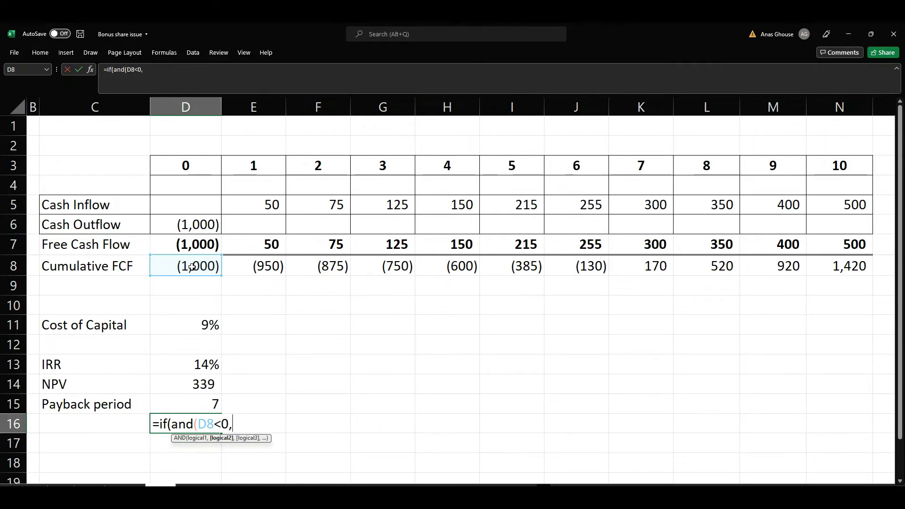
{"action": "left_click", "coordinate": [259, 268]}
{"action": "type", "text": ">"}
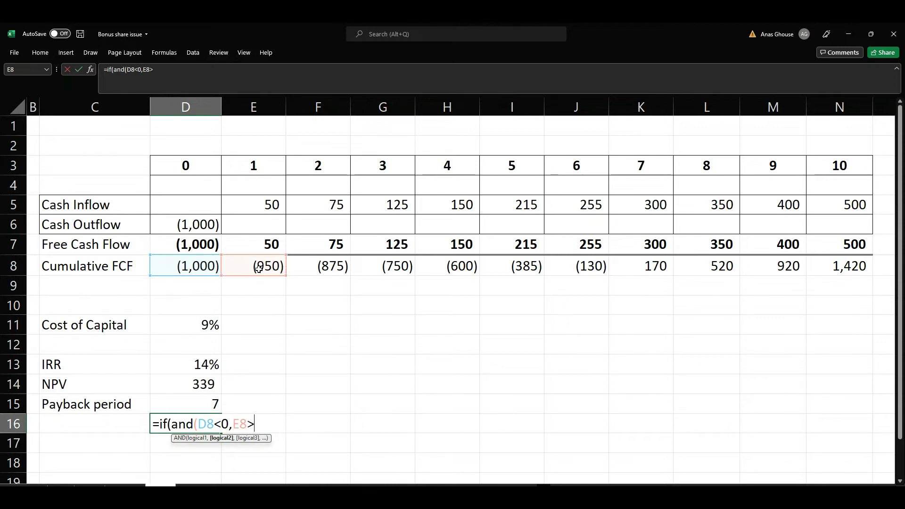
{"action": "type", "text": "0)"}
{"action": "key", "text": "Return"}
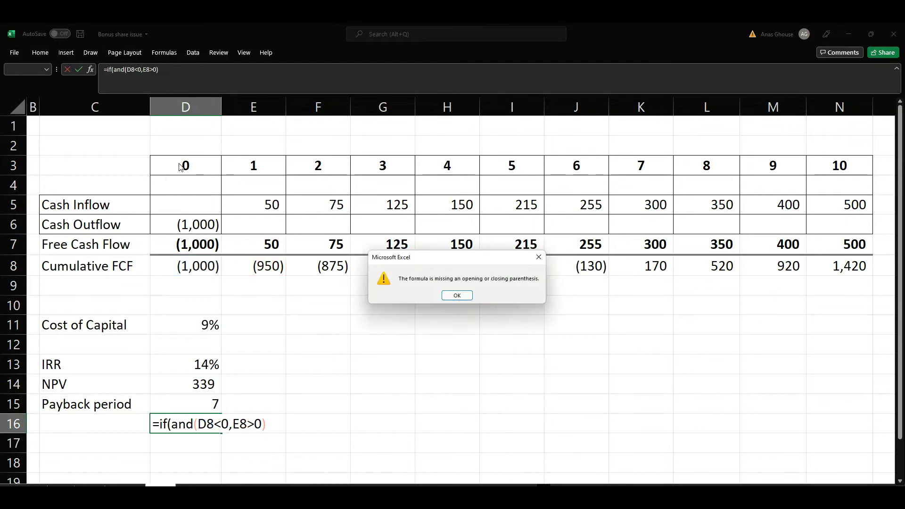
{"action": "left_click", "coordinate": [452, 298]}
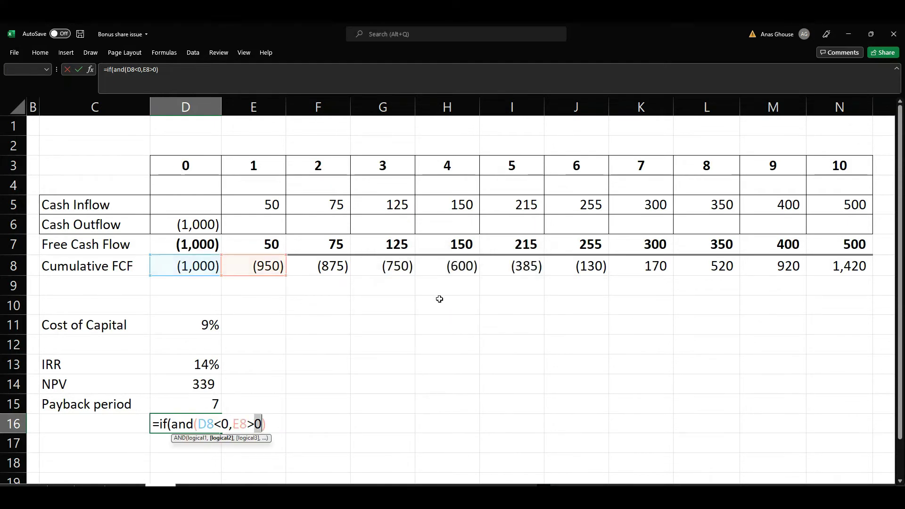
{"action": "left_click", "coordinate": [275, 424]}
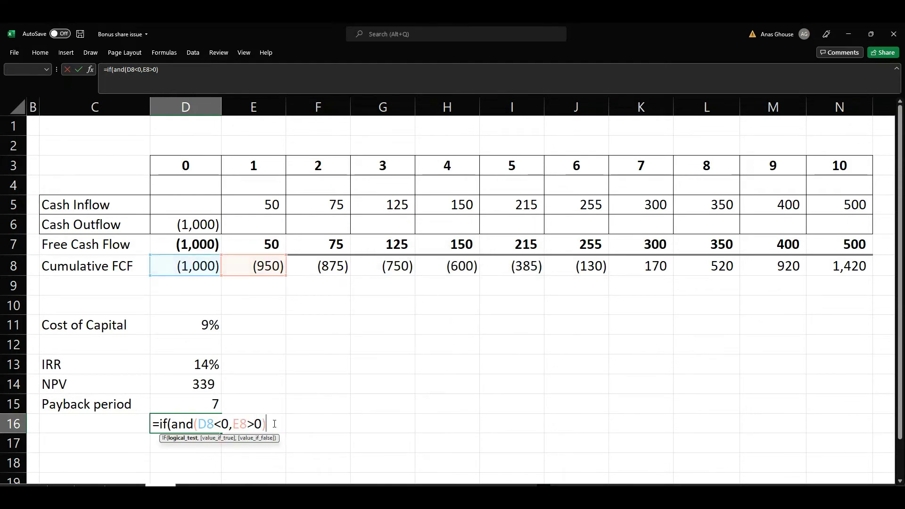
Complete the D16 formula with D3+ABS(D8/E7) as the value if true, giving =IF(AND(D8<0,E8>0),D3+ABS(D8/E7))
{"action": "type", "text": ","}
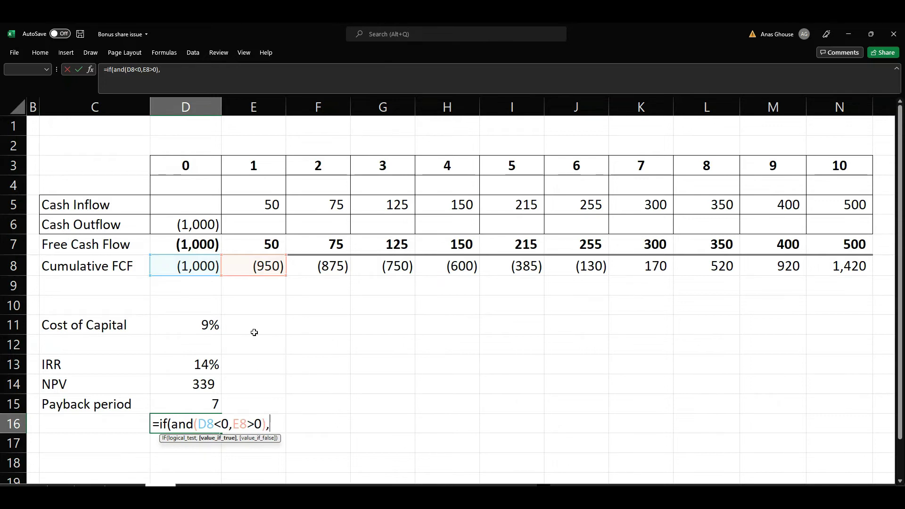
{"action": "left_click", "coordinate": [202, 166]}
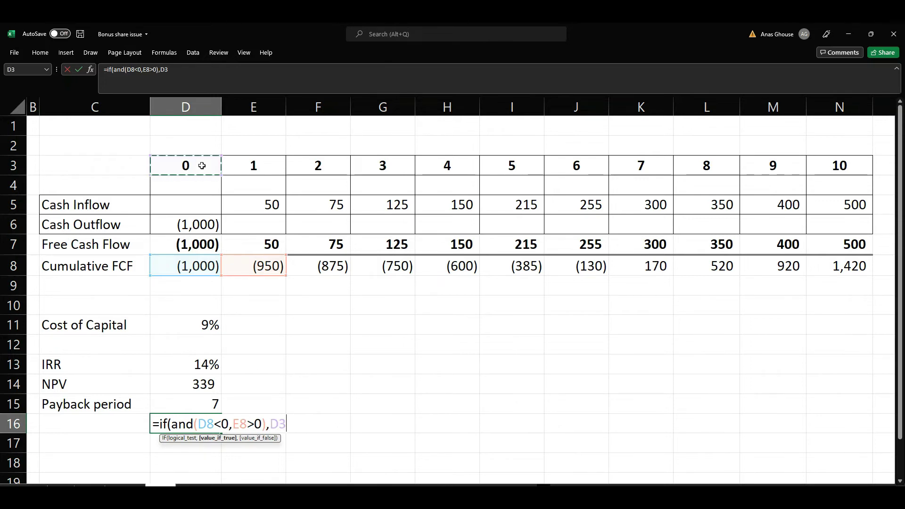
{"action": "type", "text": "+"}
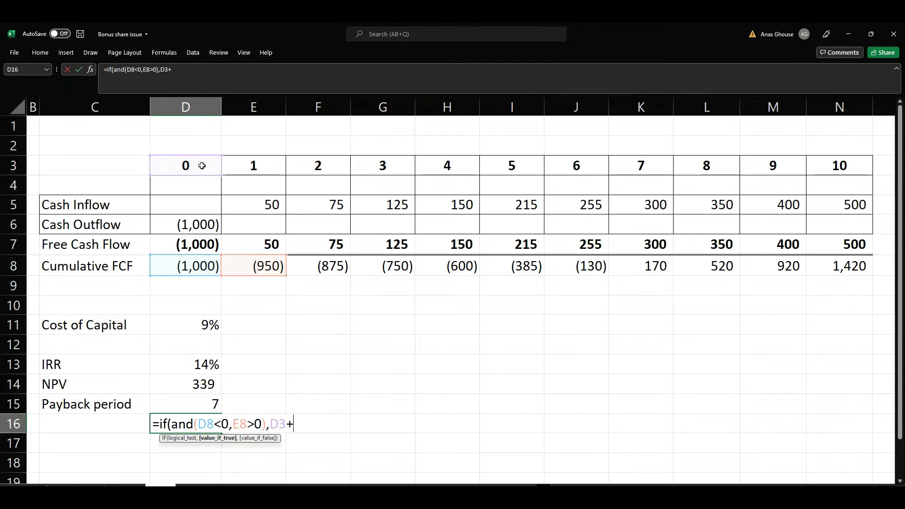
{"action": "type", "text": "ABS"}
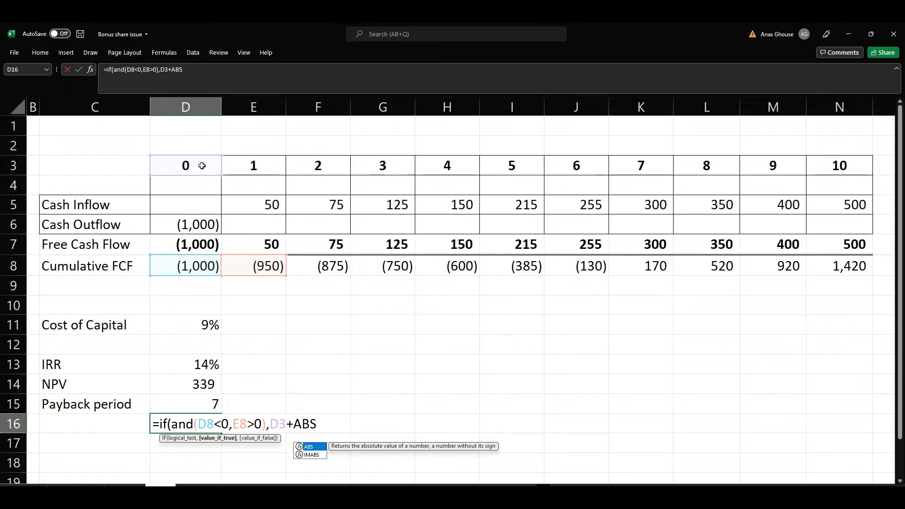
{"action": "type", "text": "("}
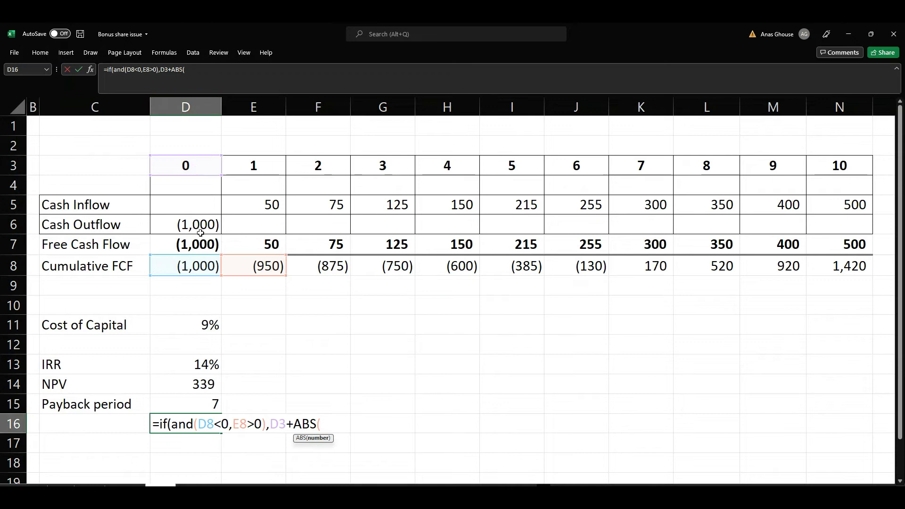
{"action": "left_click", "coordinate": [189, 264]}
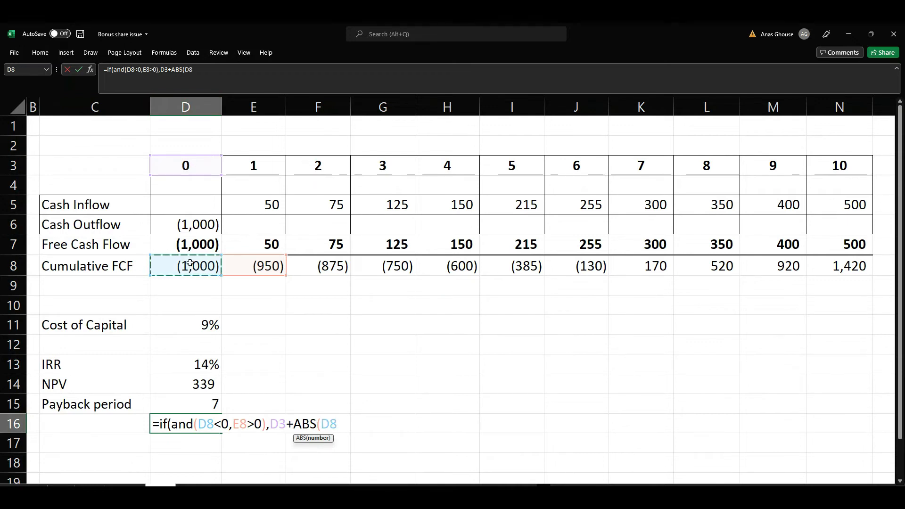
{"action": "type", "text": "/"}
{"action": "left_click", "coordinate": [256, 245]}
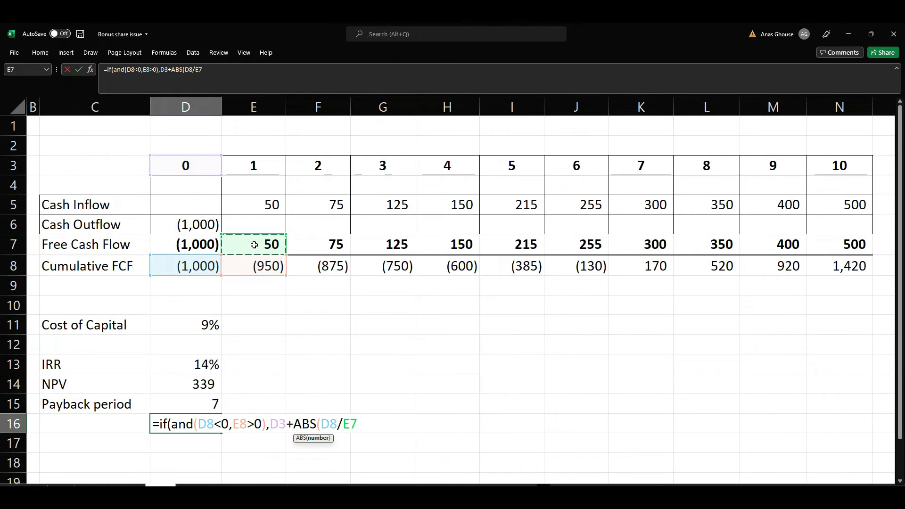
{"action": "type", "text": ")"}
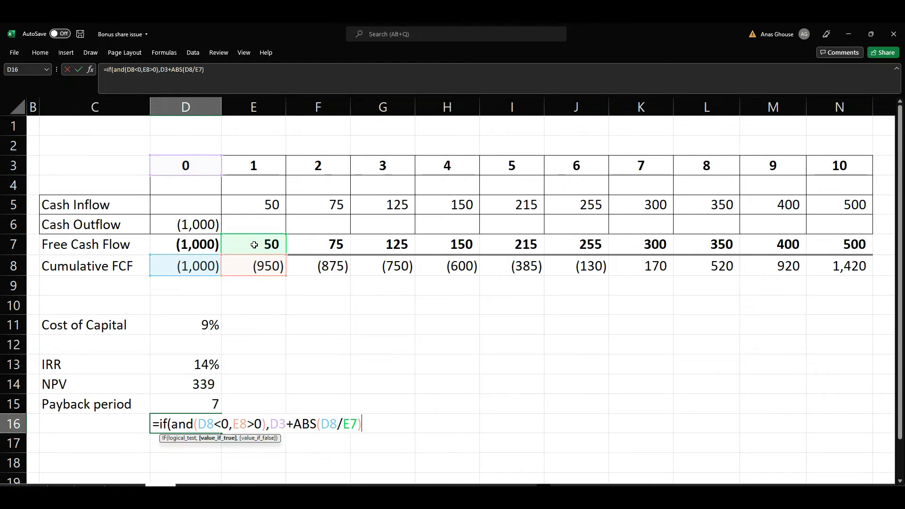
{"action": "key", "text": "Return"}
{"action": "key", "text": "Return"}
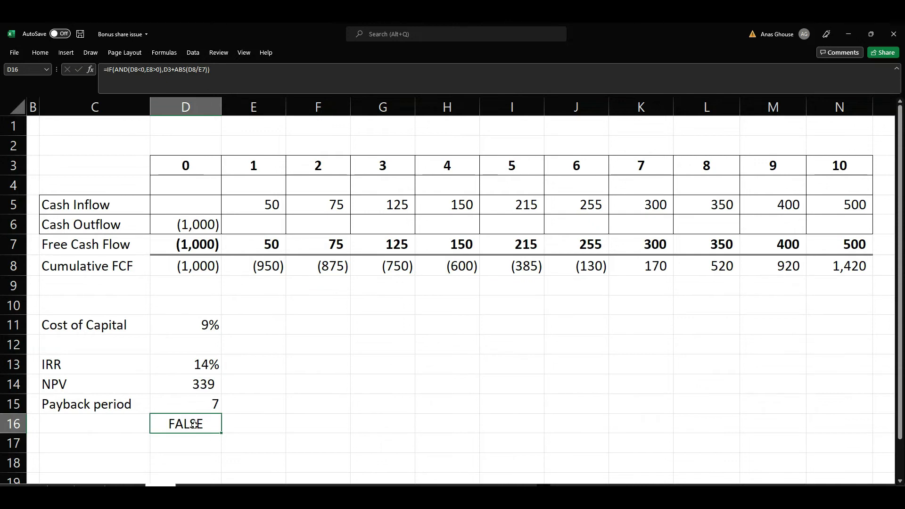
Fill the D16 formula across to N16 and enter the fractional payback period 6.43 in cell D17
{"action": "left_click_drag", "start_coordinate": [222, 435], "coordinate": [858, 451]}
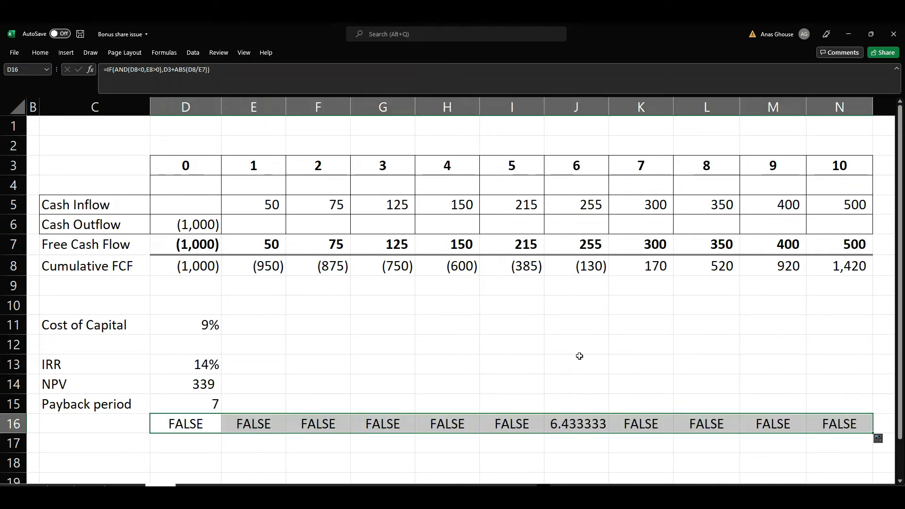
{"action": "left_click", "coordinate": [582, 420]}
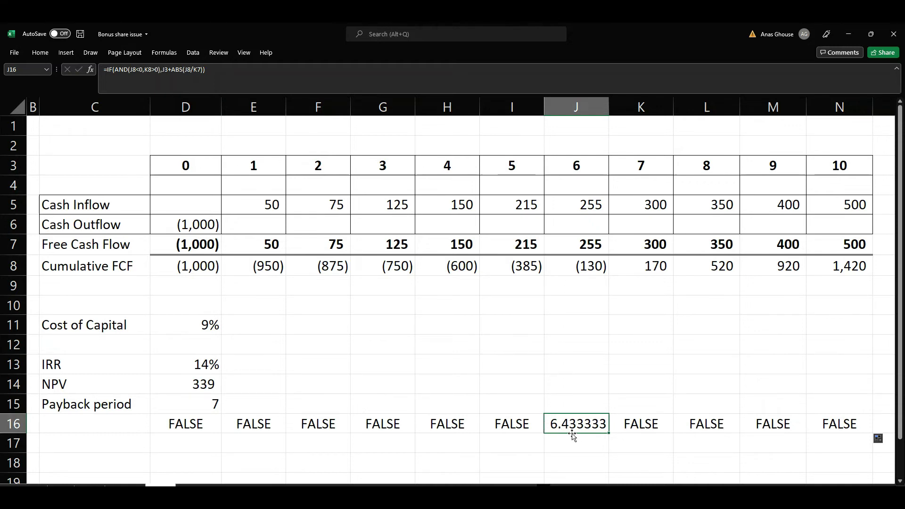
{"action": "left_click", "coordinate": [191, 447]}
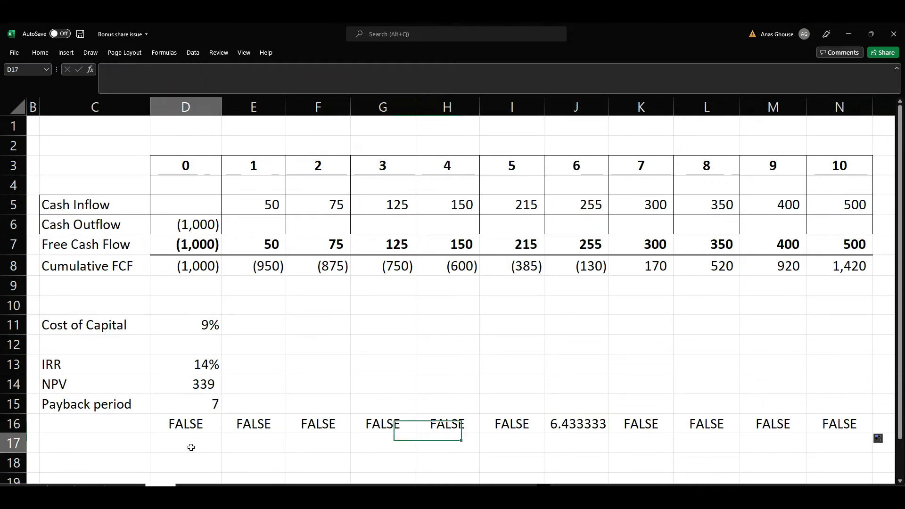
{"action": "type", "text": "6.43"}
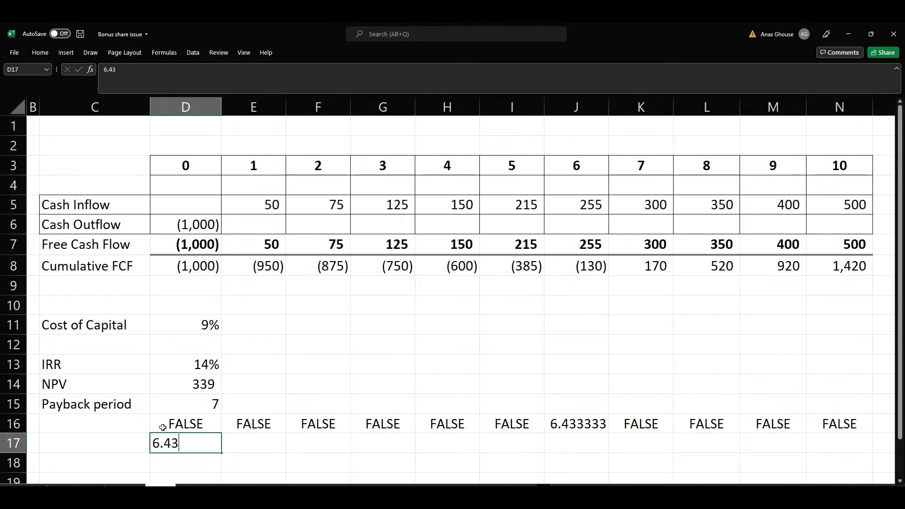
{"action": "key", "text": "Return"}
{"action": "key", "text": "Up"}
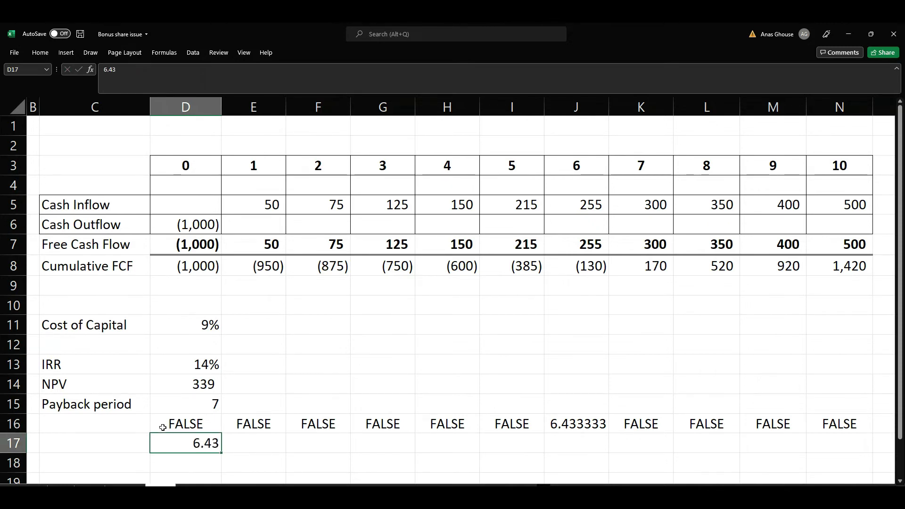
Label both payback results with the unit "Years" in cells E15 and E17
{"action": "key", "text": "Up"}
{"action": "key", "text": "Up"}
{"action": "key", "text": "Up"}
{"action": "key", "text": "Right"}
{"action": "key", "text": "Down"}
{"action": "type", "text": "Years"}
{"action": "key", "text": "Down"}
{"action": "key", "text": "Down"}
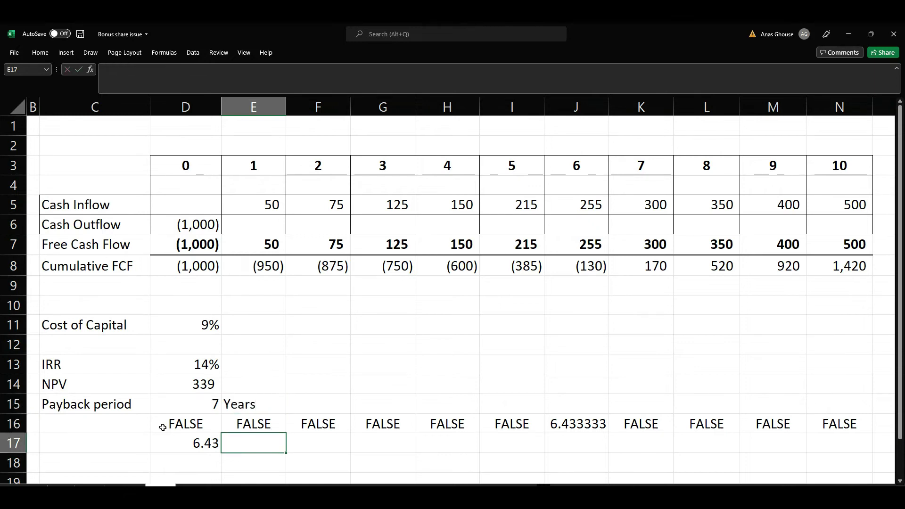
{"action": "type", "text": "Years"}
{"action": "key", "text": "Return"}
Isolate the fractional part of the payback period in cell D18 with =J16-6
{"action": "scroll", "coordinate": [246, 424], "scroll_direction": "down", "scroll_amount": 1}
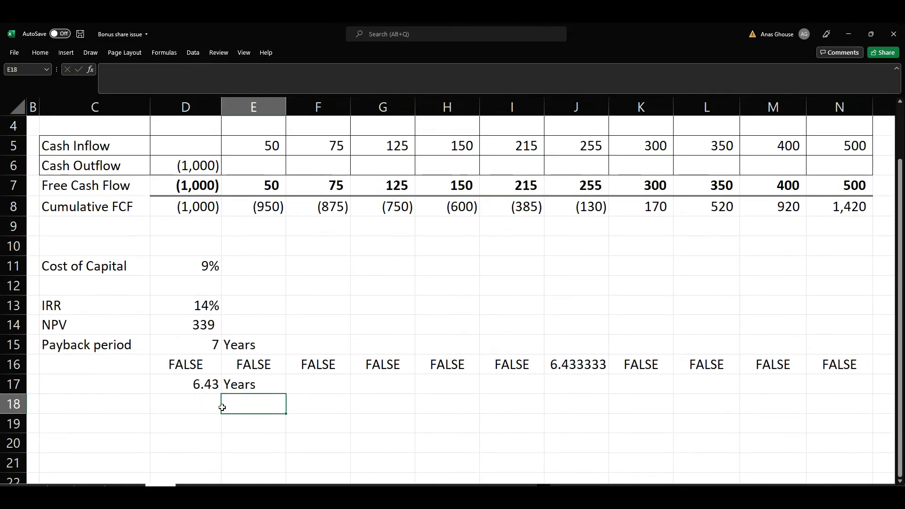
{"action": "left_click", "coordinate": [200, 407]}
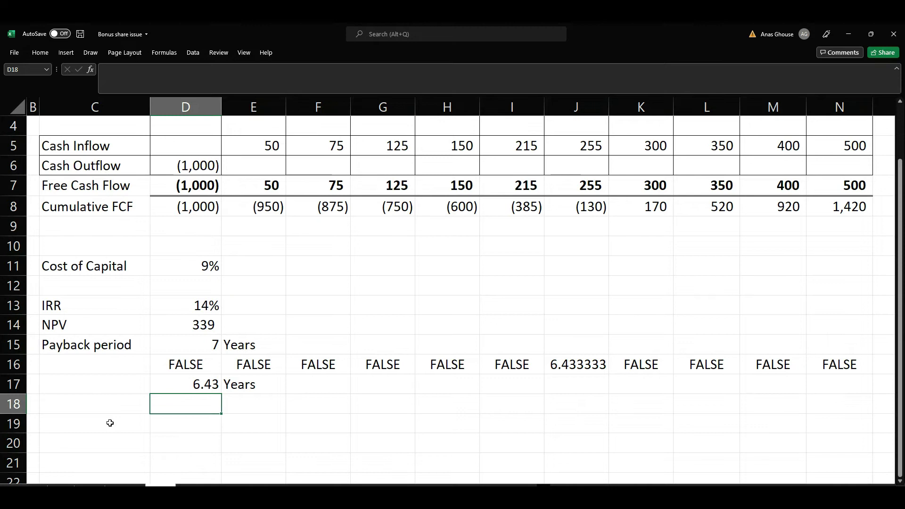
{"action": "type", "text": "="}
{"action": "left_click", "coordinate": [585, 363]}
{"action": "type", "text": "-6"}
{"action": "key", "text": "Return"}
Convert the fractional year to months in cell E18 with =D18*12 and label it "Months" in F18
{"action": "left_click", "coordinate": [246, 411]}
{"action": "type", "text": "="}
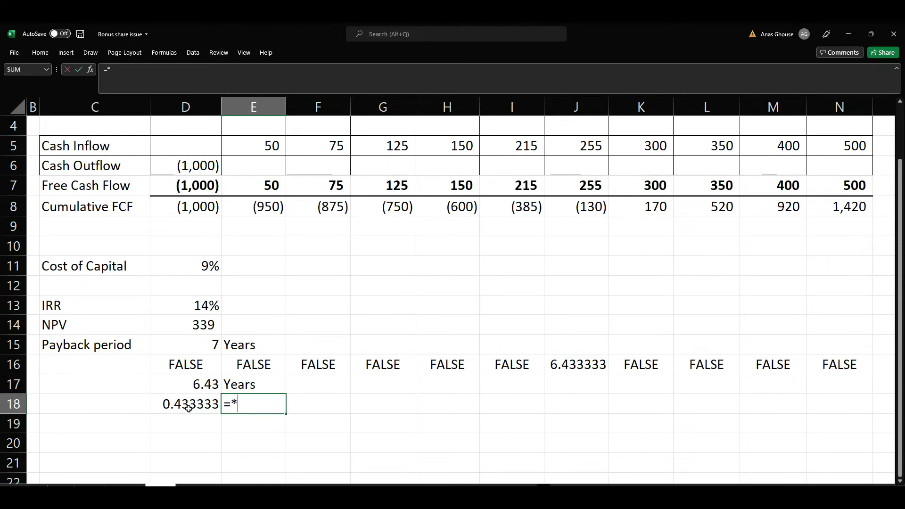
{"action": "left_click", "coordinate": [193, 408]}
{"action": "type", "text": "*12"}
{"action": "key", "text": "Return"}
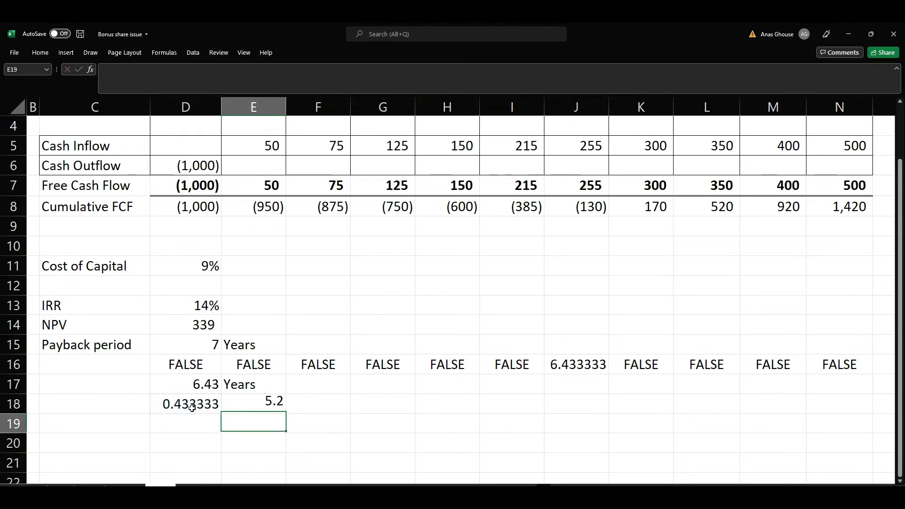
{"action": "left_click", "coordinate": [278, 404]}
{"action": "key", "text": "Right"}
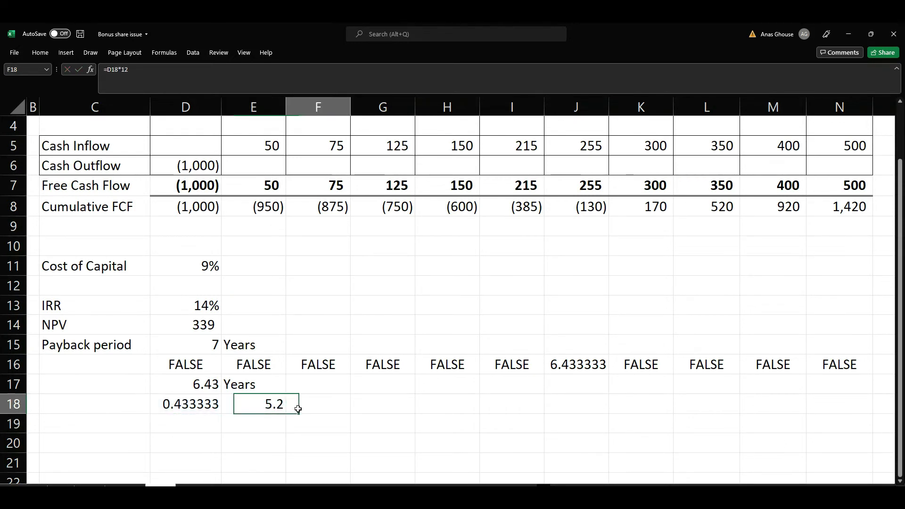
{"action": "type", "text": "Months"}
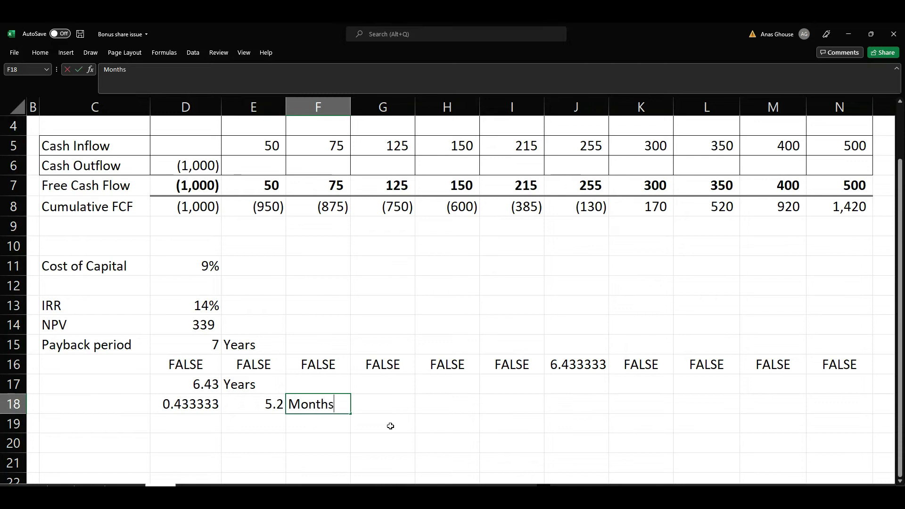
{"action": "key", "text": "Return"}
Write out the payback period as "6 Years" in cell D19 and "5 Months" in cell E19
{"action": "key", "text": "Left"}
{"action": "key", "text": "Left"}
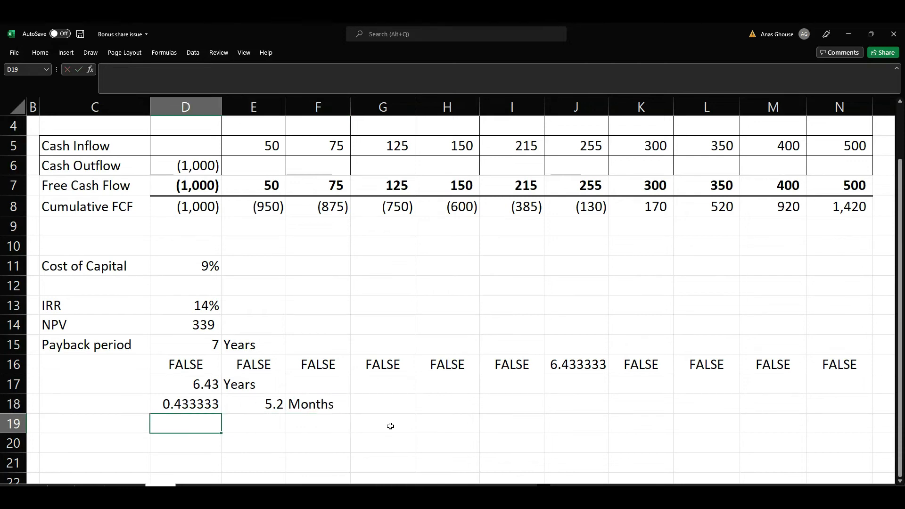
{"action": "type", "text": "6 Years"}
{"action": "key", "text": "Return"}
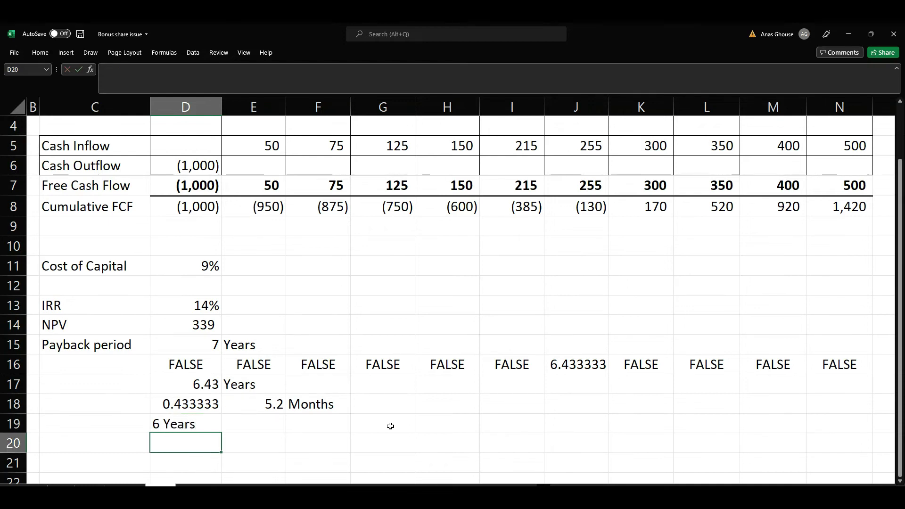
{"action": "key", "text": "Up"}
{"action": "key", "text": "Right"}
{"action": "type", "text": "5 Months"}
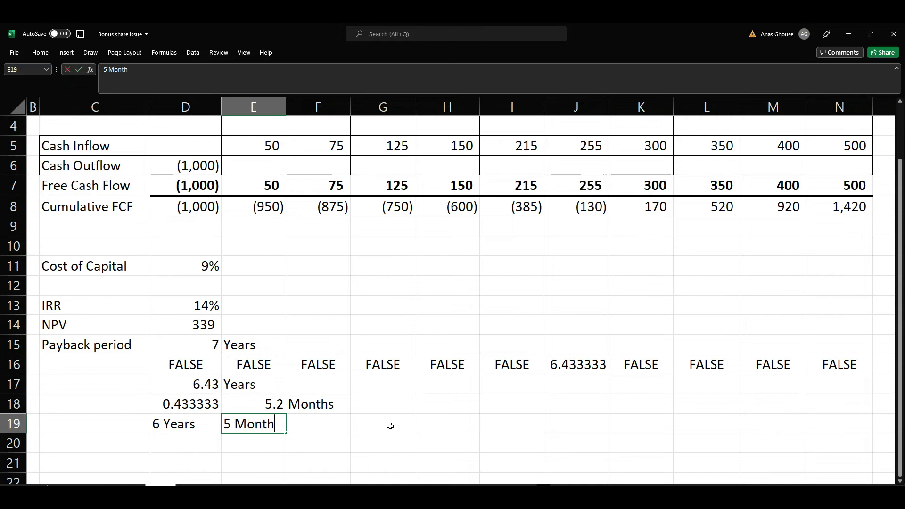
{"action": "key", "text": "Return"}
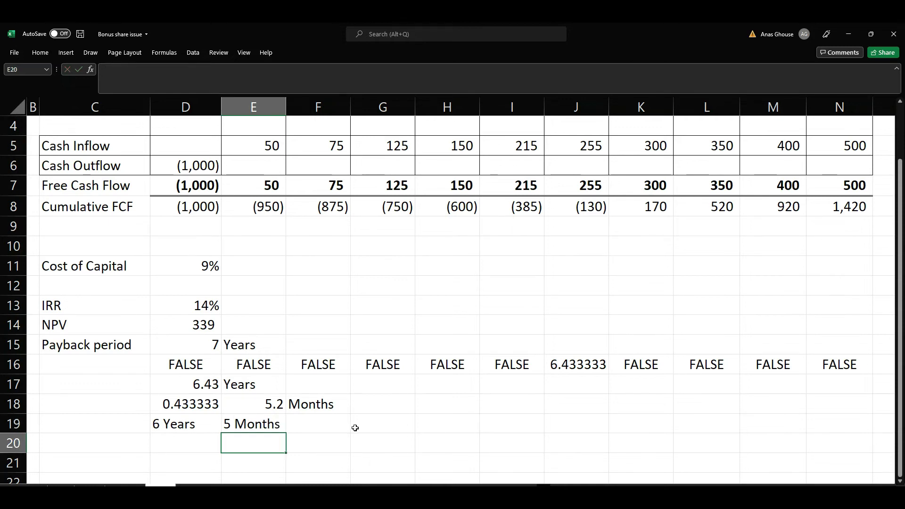
Review the year headings 0 to 10 in cells D3:N3
{"action": "scroll", "coordinate": [515, 336], "scroll_direction": "up", "scroll_amount": 1}
{"action": "left_click", "coordinate": [774, 365]}
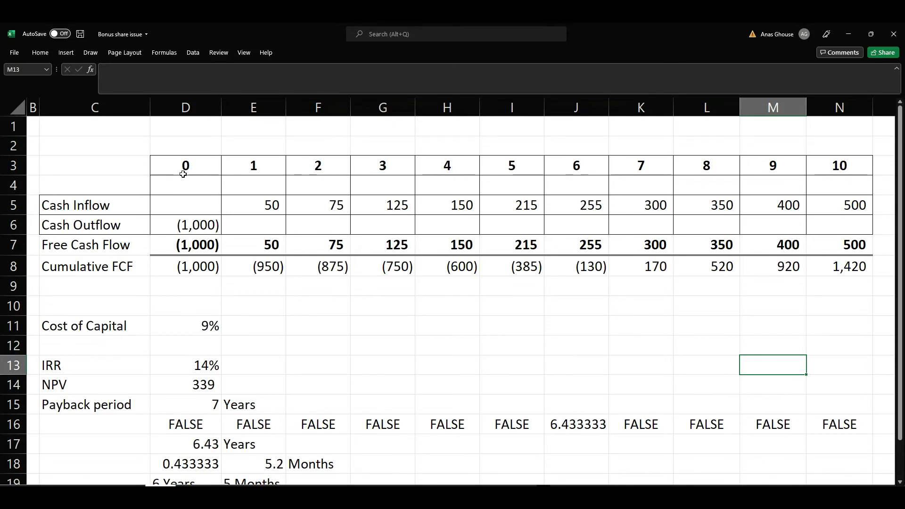
{"action": "left_click_drag", "start_coordinate": [197, 165], "coordinate": [836, 164]}
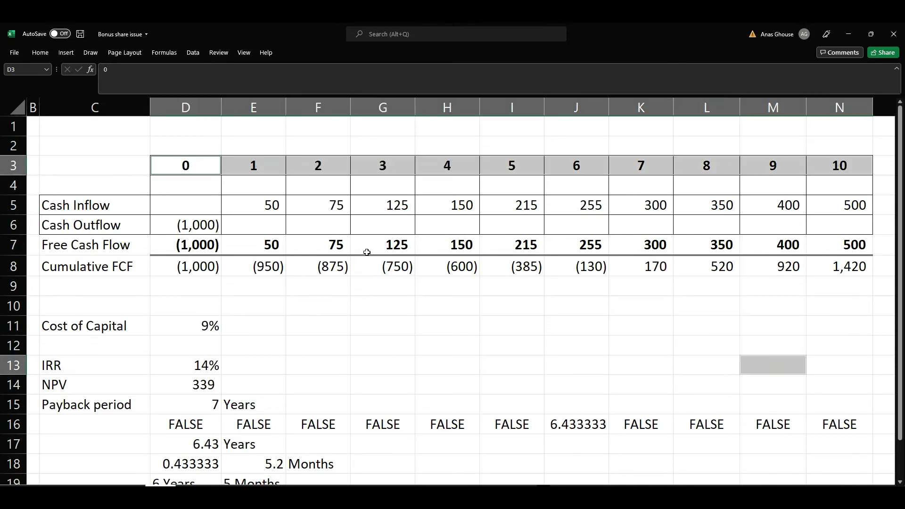
{"action": "left_click_drag", "start_coordinate": [190, 268], "coordinate": [834, 269]}
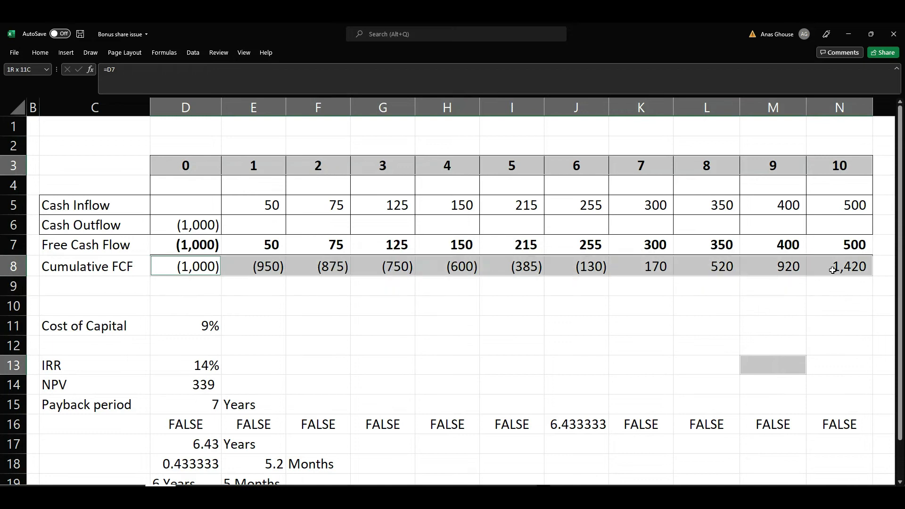
{"action": "left_click", "coordinate": [67, 54]}
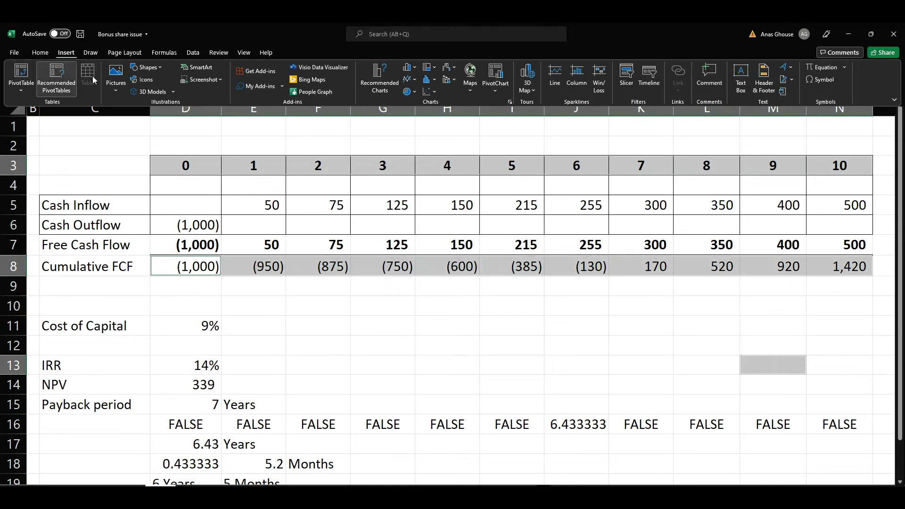
{"action": "left_click", "coordinate": [410, 80]}
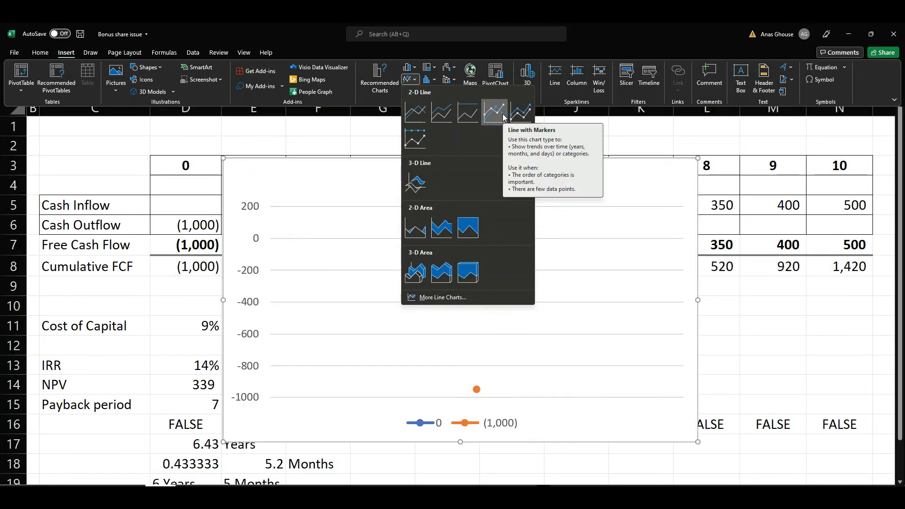
{"action": "left_click", "coordinate": [89, 149]}
{"action": "left_click", "coordinate": [344, 340]}
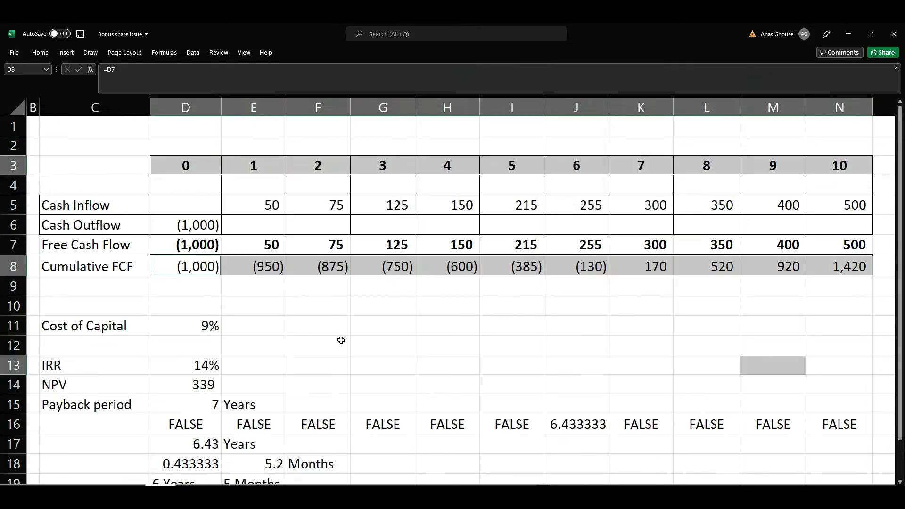
{"action": "left_click", "coordinate": [279, 331]}
Insert a 2-D line chart with markers from the year headings D3:N3 and the Cumulative FCF values D8:N8
{"action": "left_click_drag", "start_coordinate": [181, 162], "coordinate": [816, 165]}
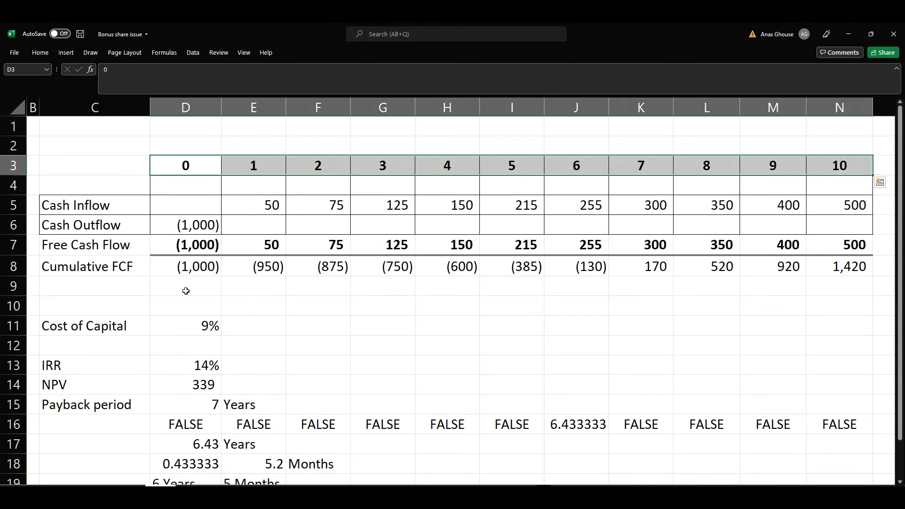
{"action": "left_click_drag", "start_coordinate": [181, 268], "coordinate": [845, 269]}
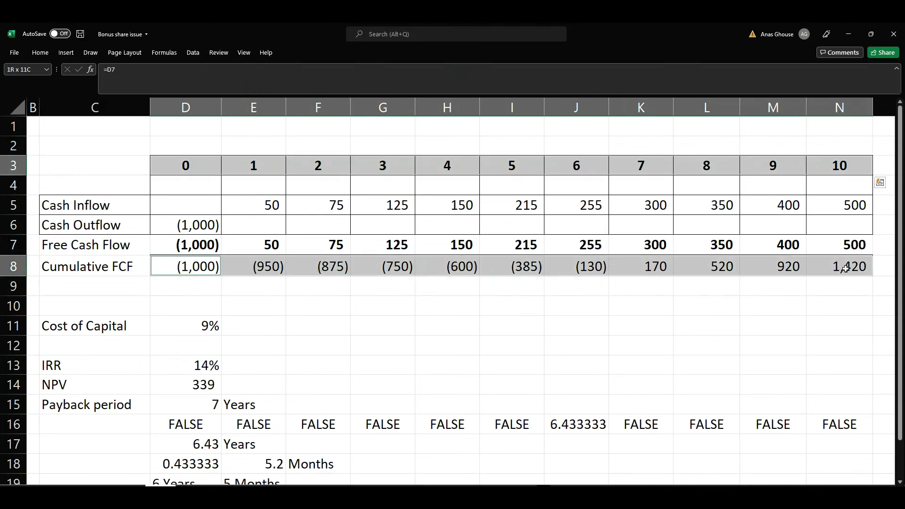
{"action": "left_click", "coordinate": [66, 52]}
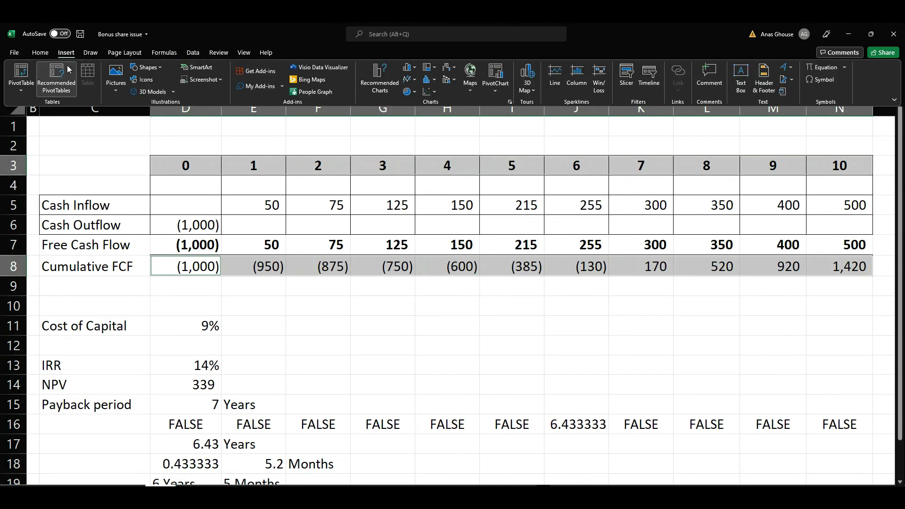
{"action": "left_click", "coordinate": [408, 80]}
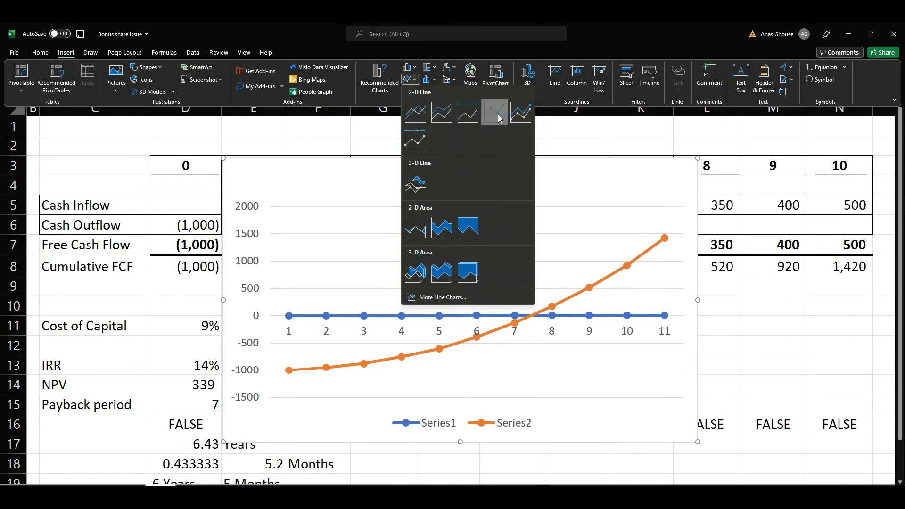
{"action": "left_click", "coordinate": [499, 118]}
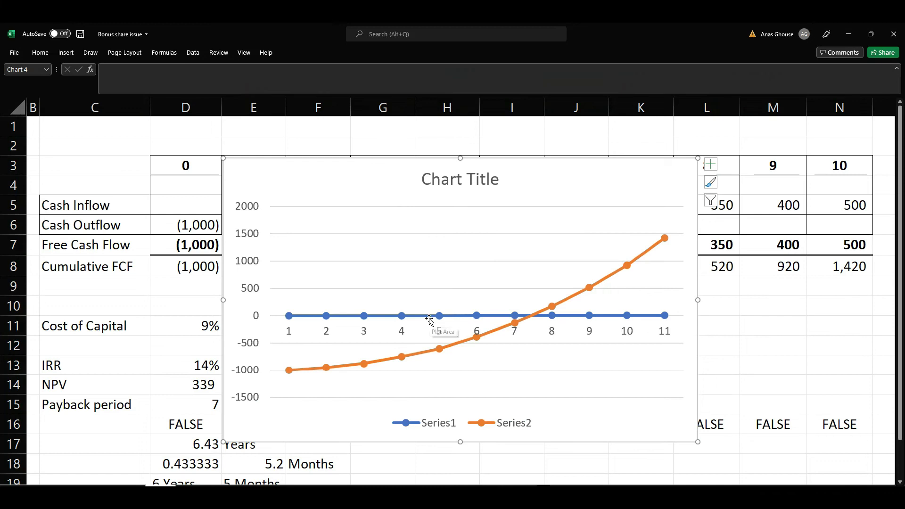
Delete the flat year-heading series from the line chart, leaving only the cumulative cash flow line
{"action": "left_click", "coordinate": [457, 320]}
{"action": "left_click", "coordinate": [476, 316]}
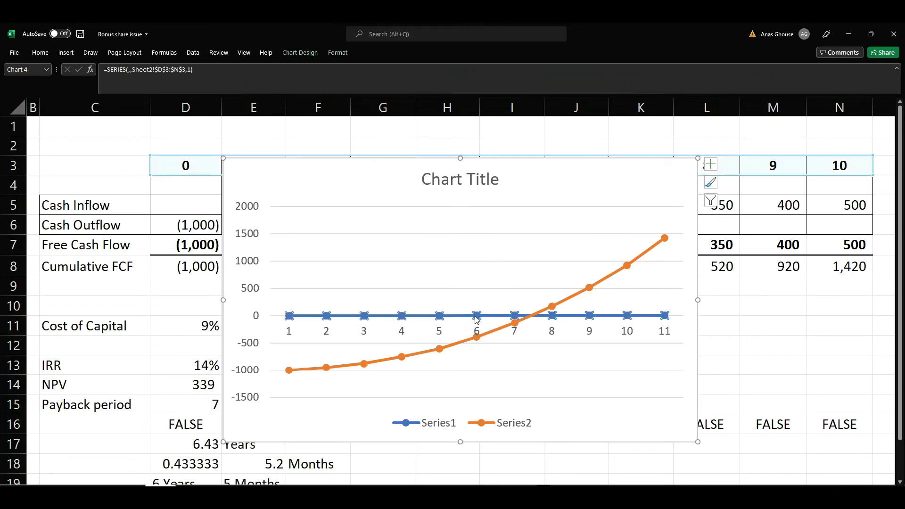
{"action": "key", "text": "Delete"}
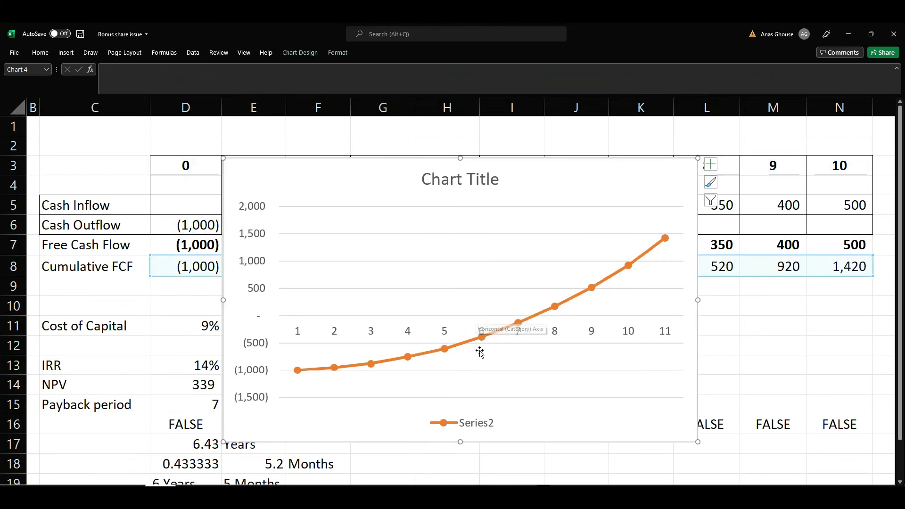
Set the chart's horizontal axis labels to the year headings in =Sheet2!$D$3:$N$3
{"action": "right_click", "coordinate": [510, 162]}
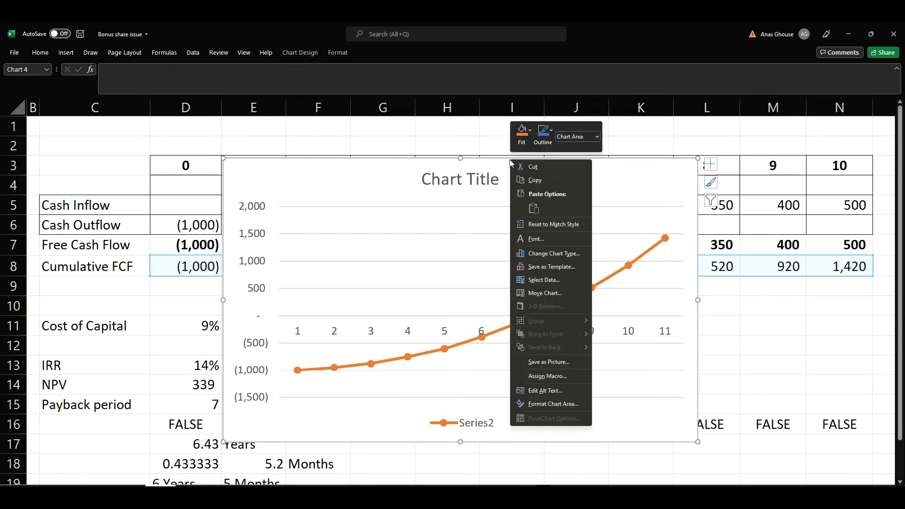
{"action": "left_click", "coordinate": [544, 284]}
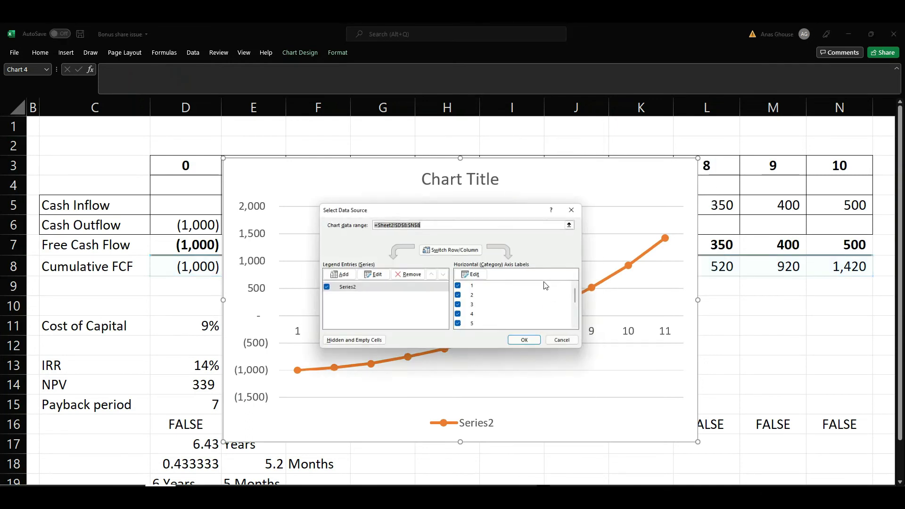
{"action": "left_click", "coordinate": [476, 275]}
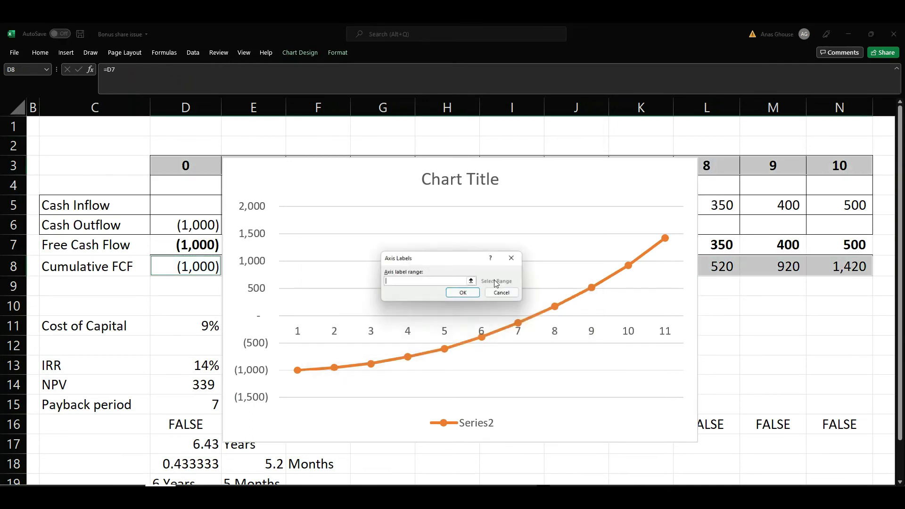
{"action": "left_click", "coordinate": [472, 281]}
{"action": "left_click_drag", "start_coordinate": [188, 165], "coordinate": [844, 171]}
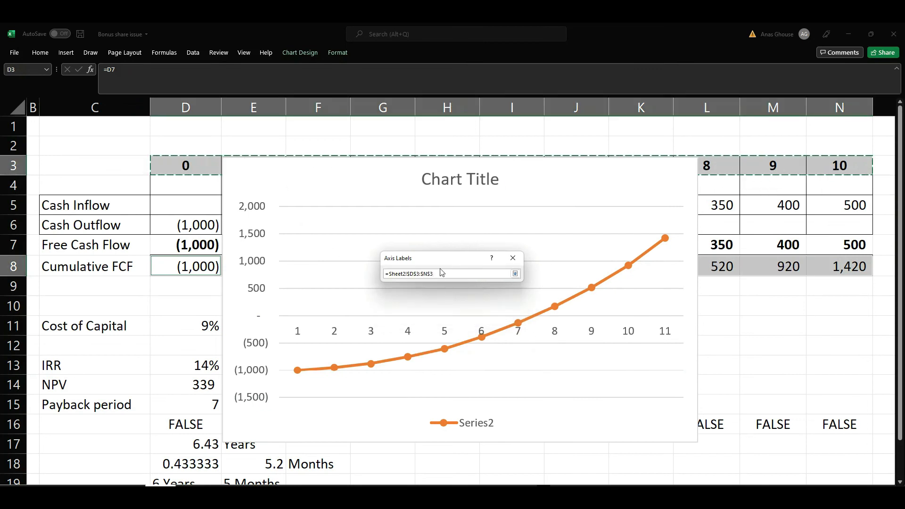
{"action": "left_click", "coordinate": [516, 274]}
{"action": "left_click", "coordinate": [463, 293]}
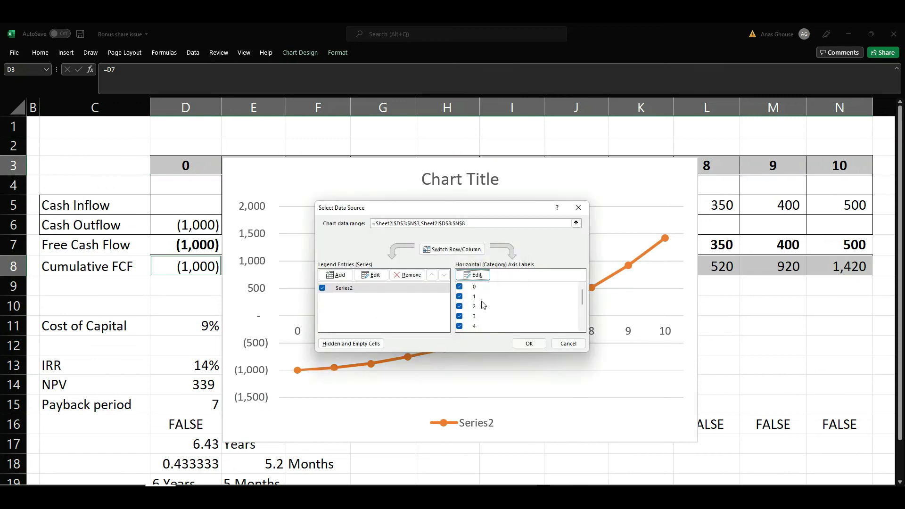
{"action": "left_click", "coordinate": [524, 345]}
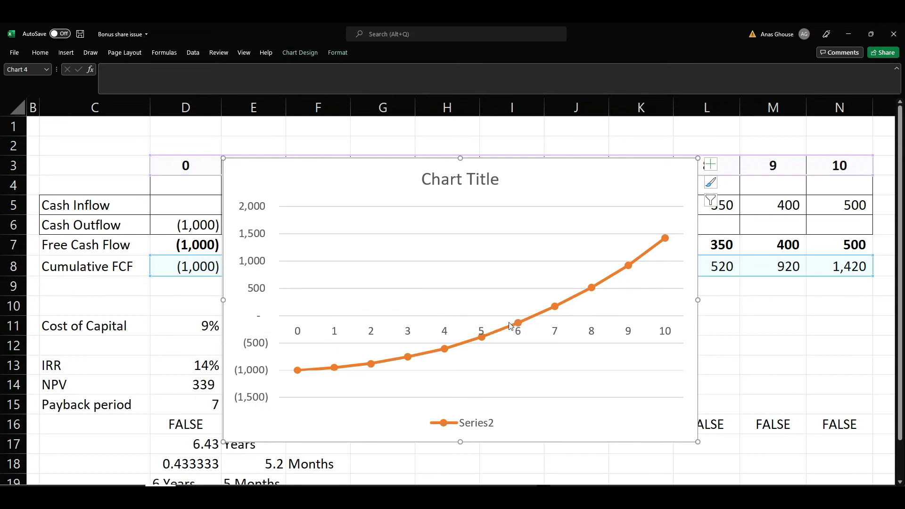
Change the cumulative cash flow chart to a 2-D stacked area chart
{"action": "mouse_move", "coordinate": [539, 317]}
{"action": "left_click", "coordinate": [66, 52]}
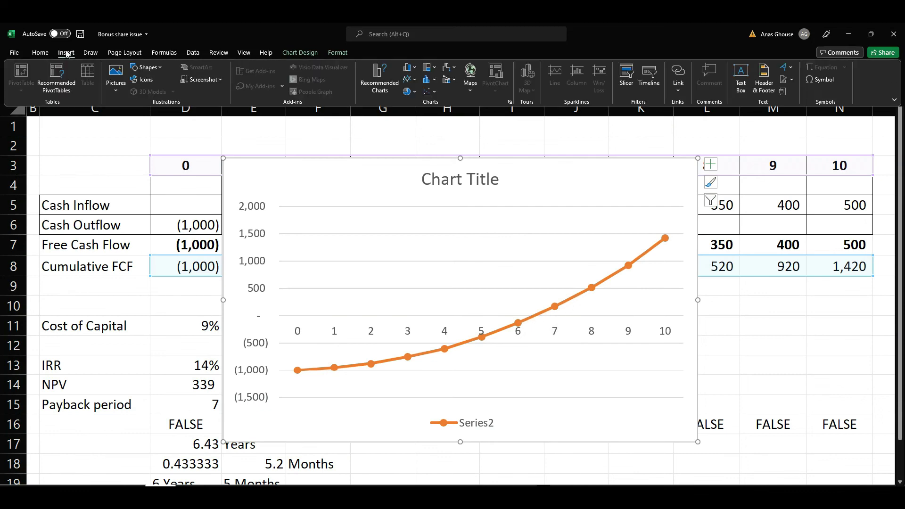
{"action": "left_click", "coordinate": [414, 81]}
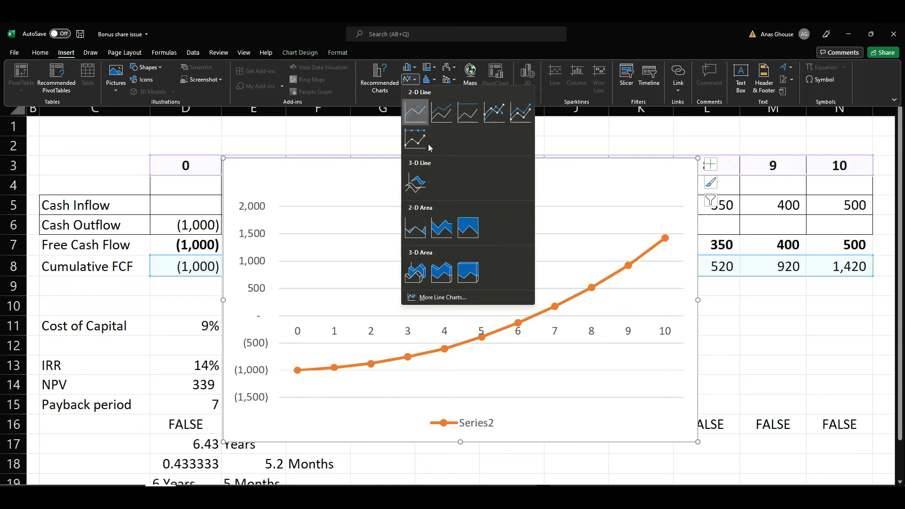
{"action": "left_click", "coordinate": [441, 230]}
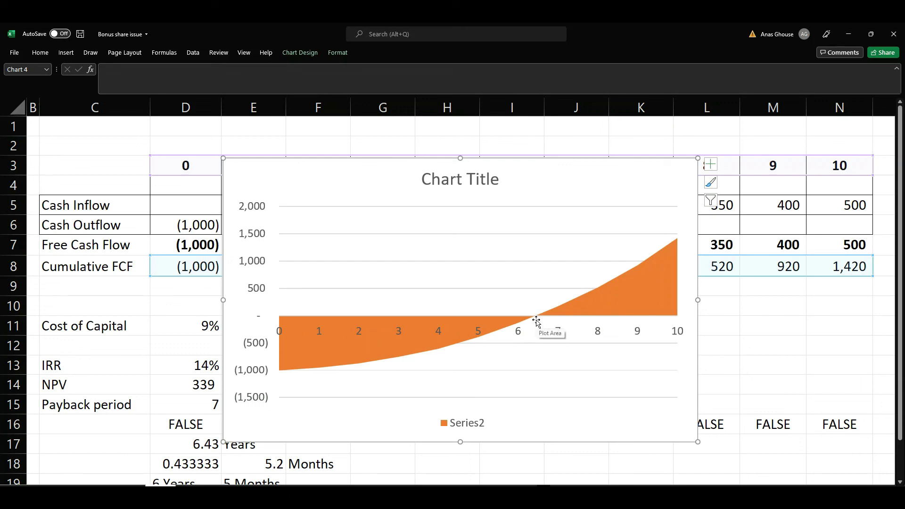
Title the area chart "Payback Period" and delete its legend
{"action": "left_click", "coordinate": [434, 182]}
{"action": "double_click", "coordinate": [430, 185]}
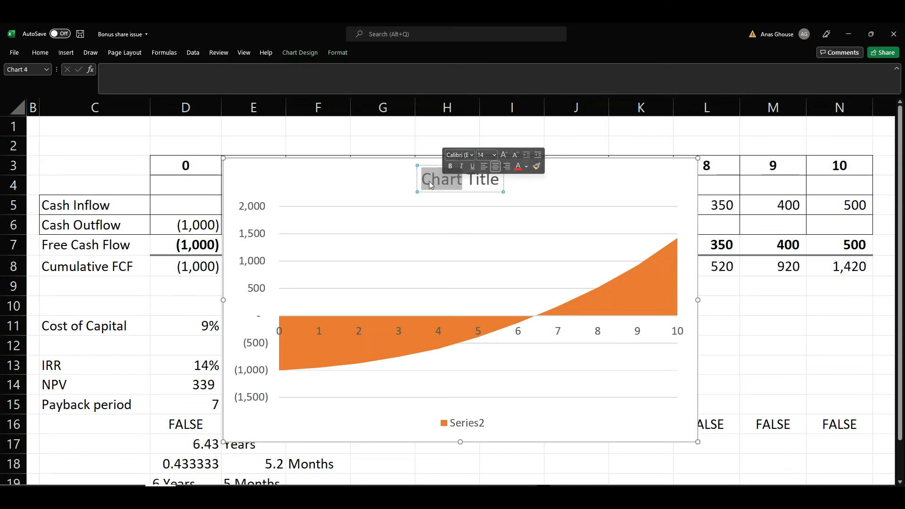
{"action": "left_click", "coordinate": [426, 182]}
{"action": "left_click_drag", "start_coordinate": [425, 180], "coordinate": [489, 179]}
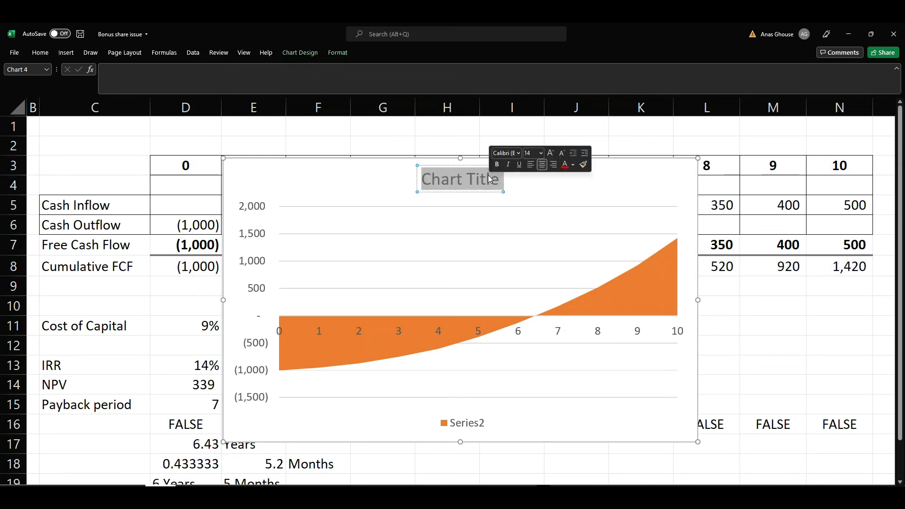
{"action": "type", "text": "Payb"}
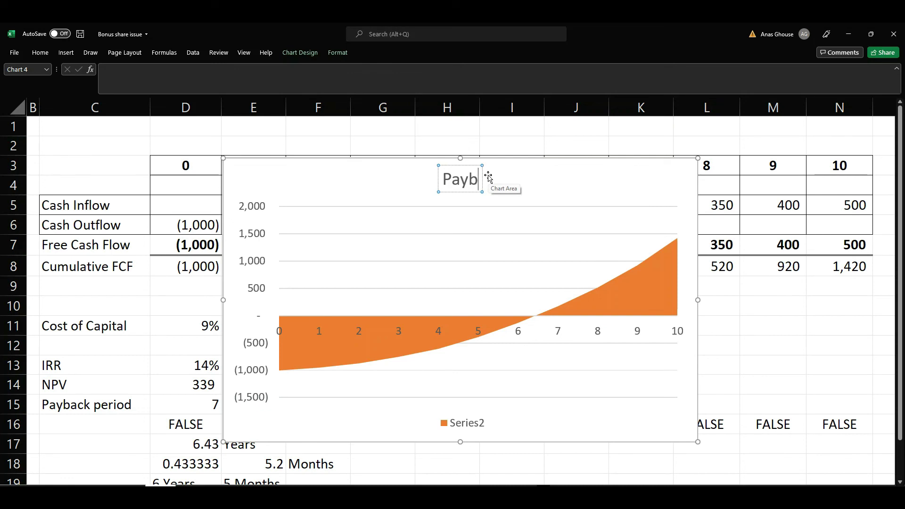
{"action": "type", "text": "ack Pe"}
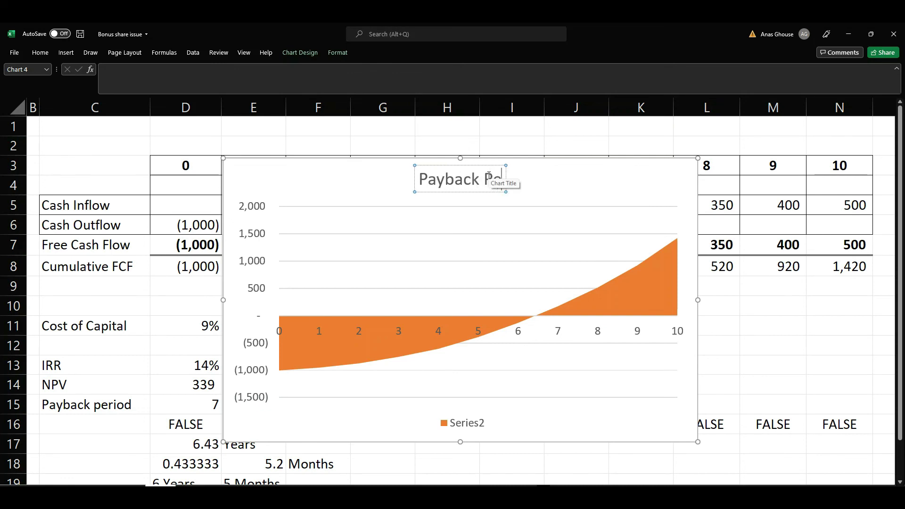
{"action": "type", "text": "riod"}
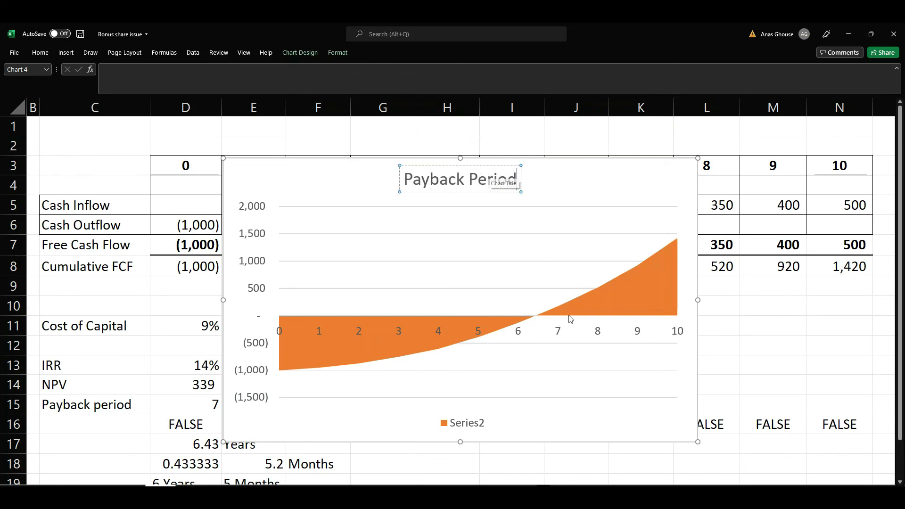
{"action": "left_click", "coordinate": [468, 424]}
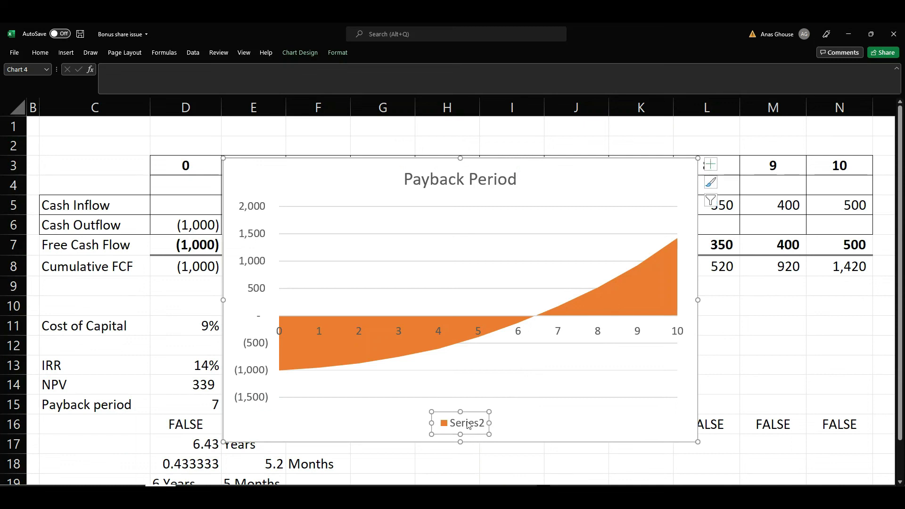
{"action": "key", "text": "Delete"}
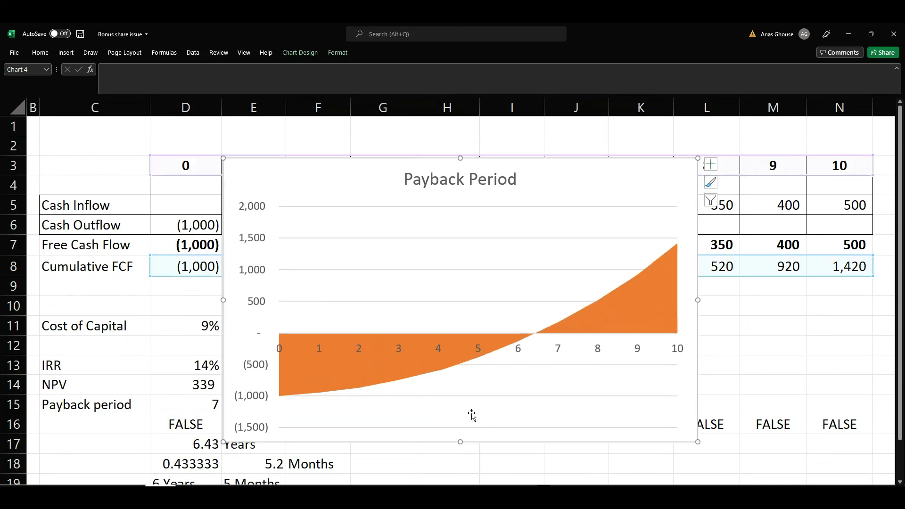